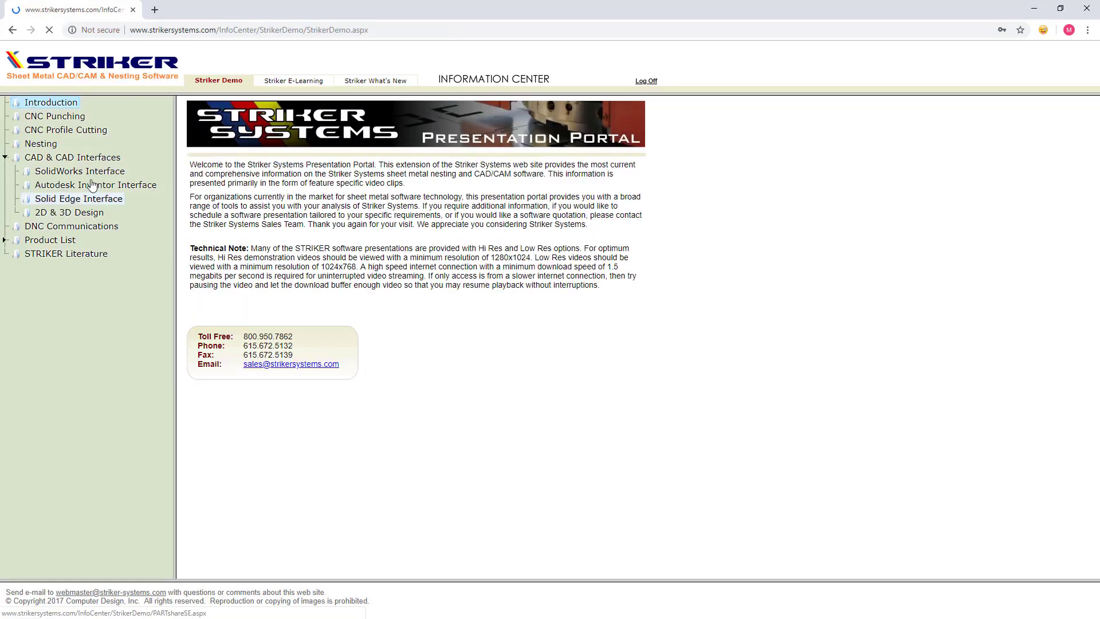
Load the 2019.1.0 Feature Enhancements PDF from the What's New section.
click(371, 84)
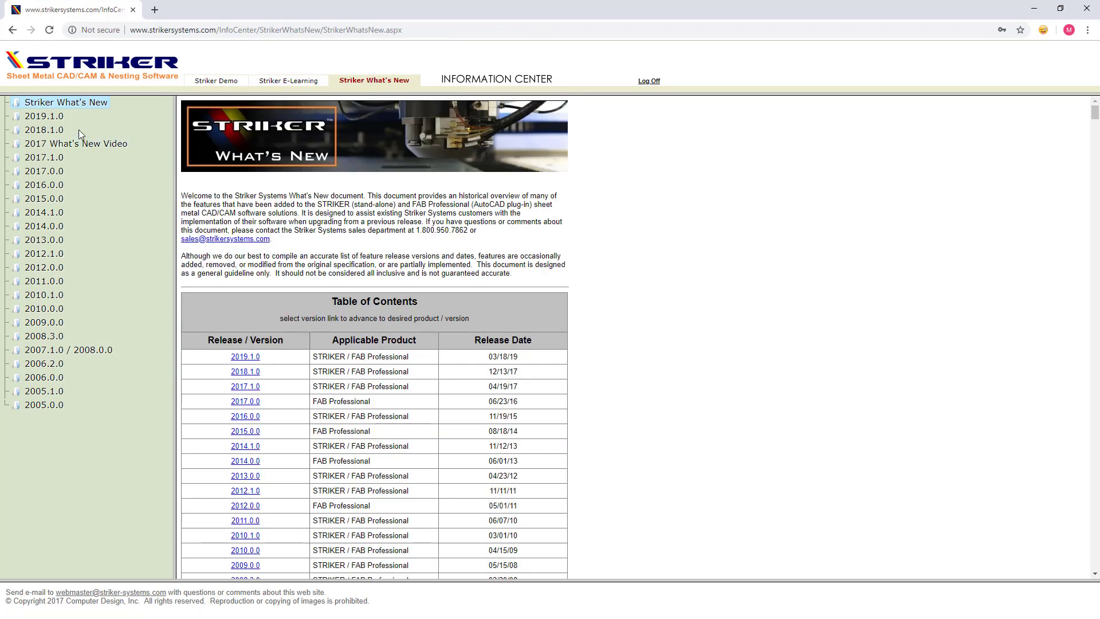
click(44, 117)
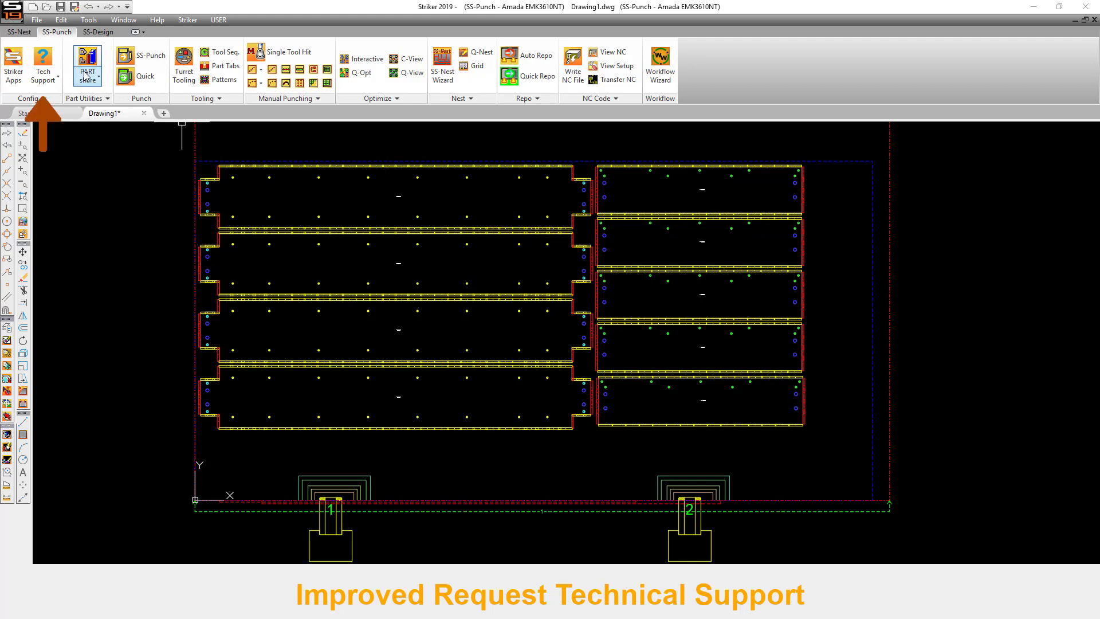
Bring up the Tech Support request form and start filling in its Subject field.
click(52, 61)
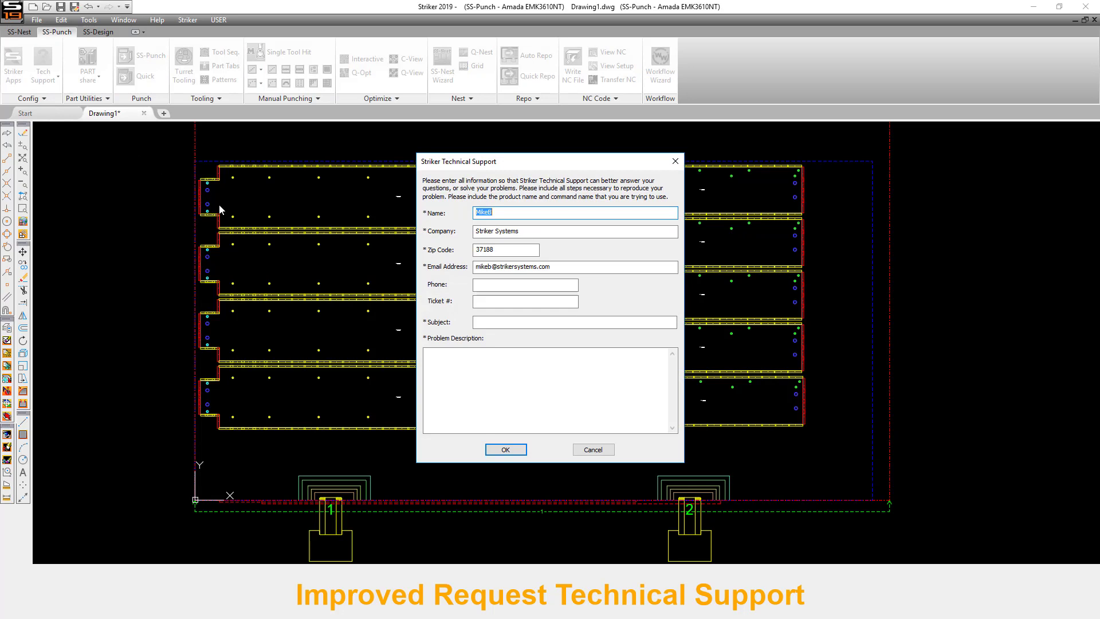
click(630, 322)
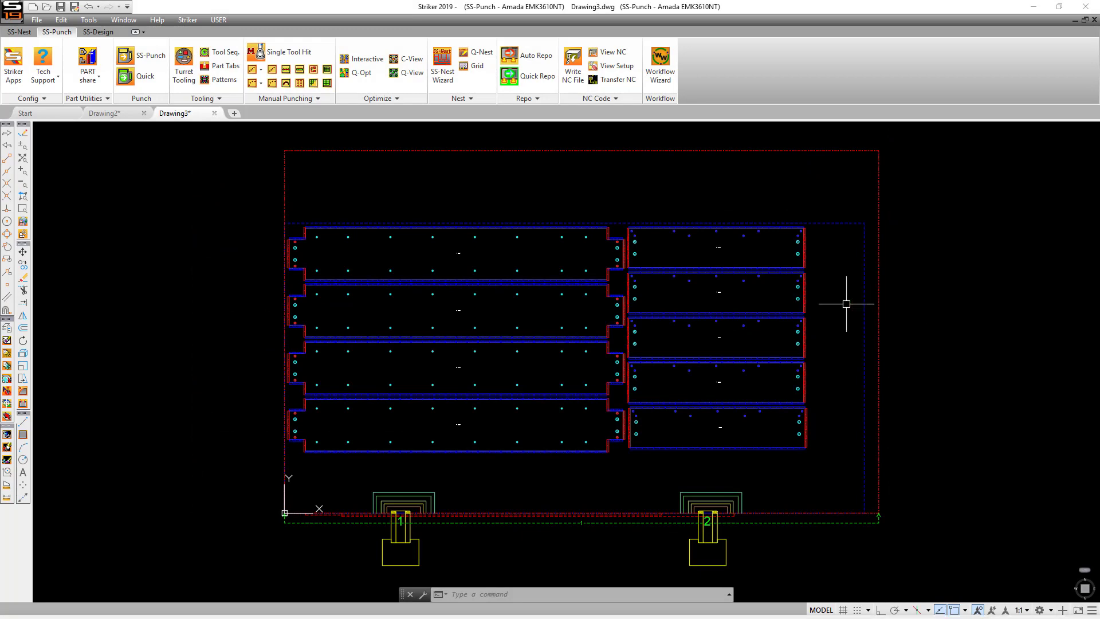
Review the sheet's program information and clamp setup, then open path editing on a Drawing2 part.
double_click(864, 282)
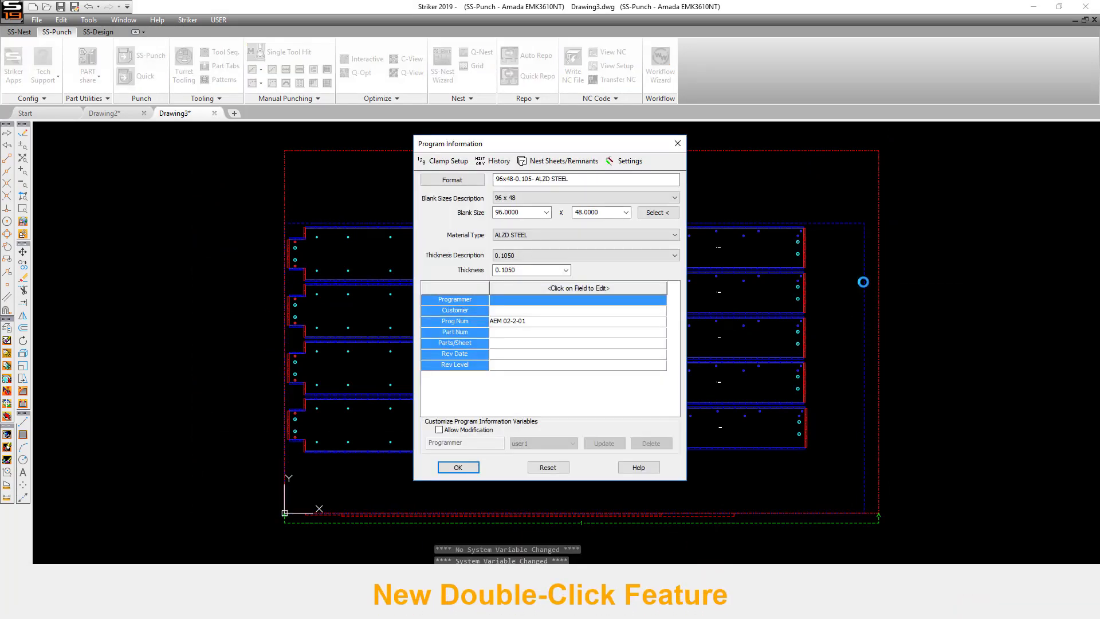
click(470, 467)
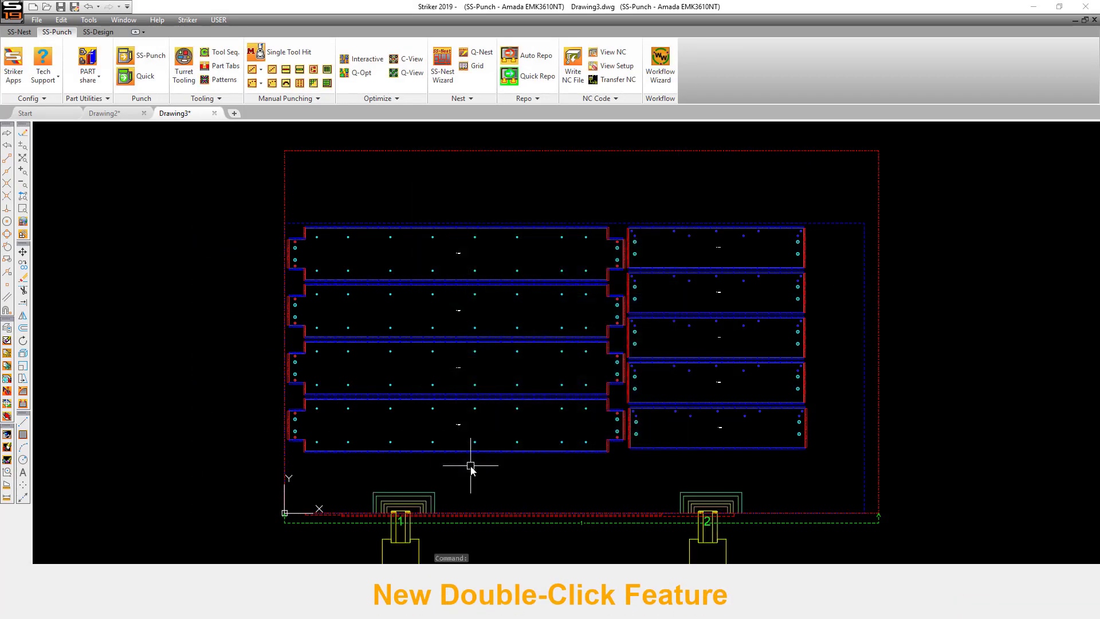
double_click(716, 533)
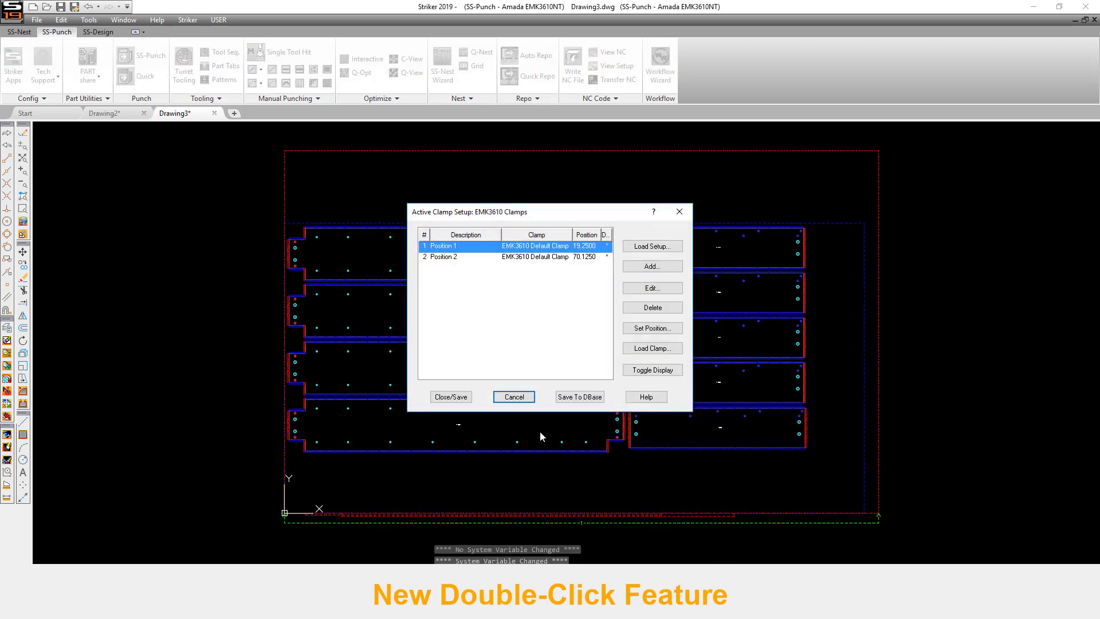
click(514, 397)
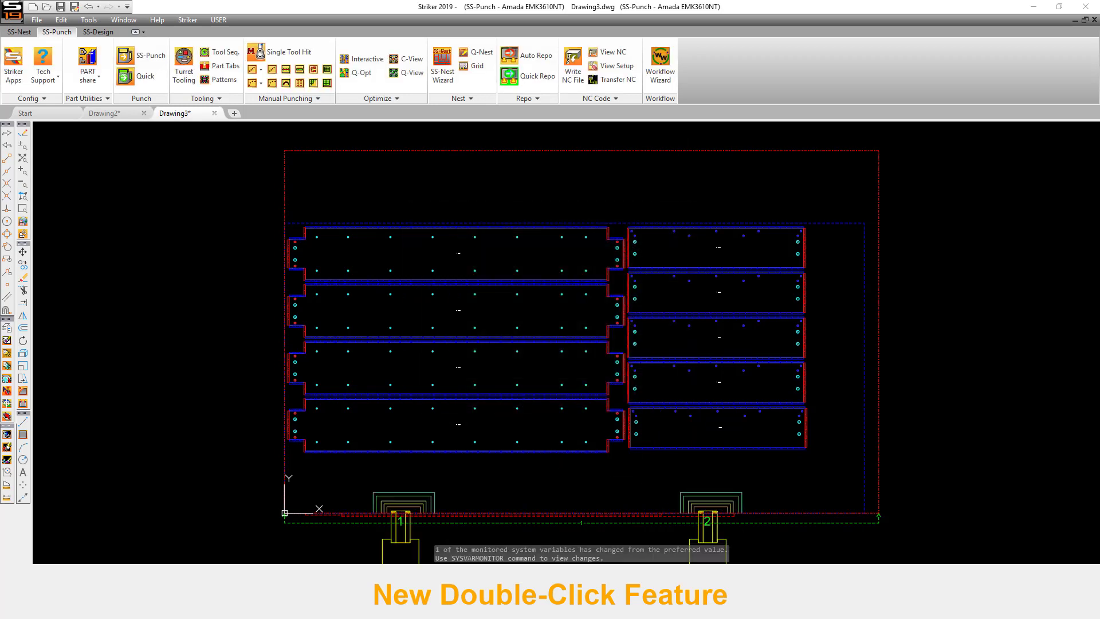
click(114, 114)
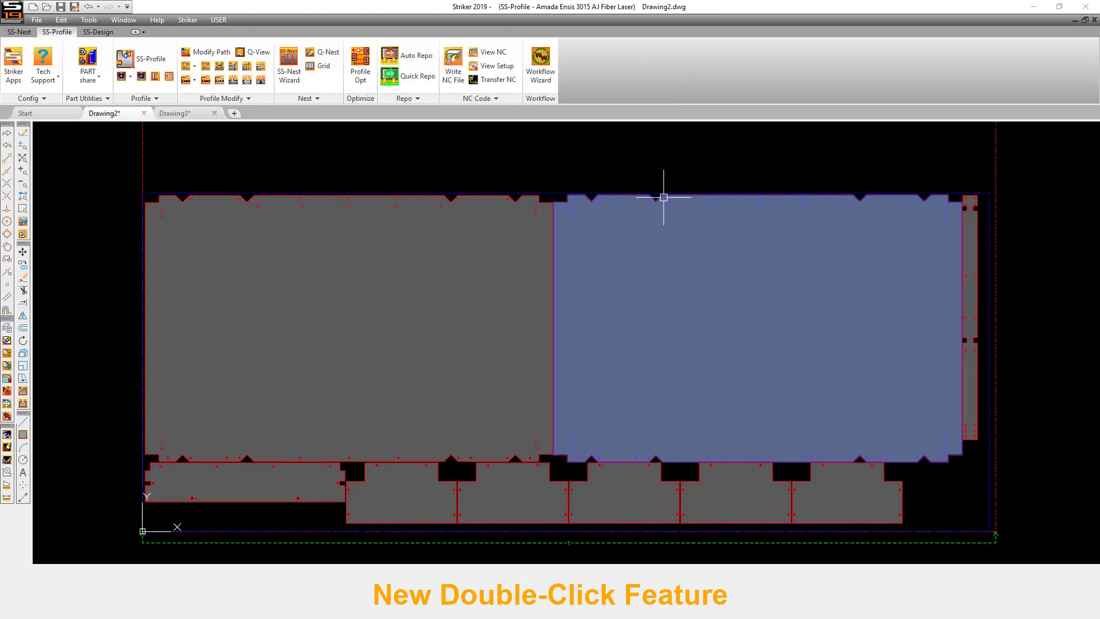
double_click(663, 197)
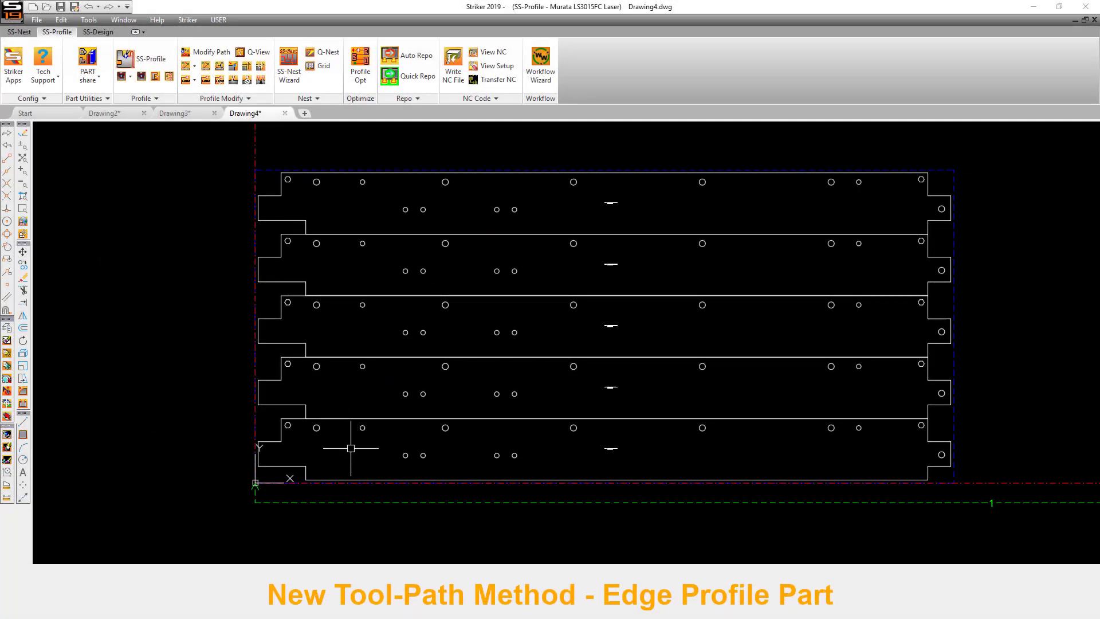
Edge-profile the bottom strip through Part Process, then undo it.
right_click(297, 418)
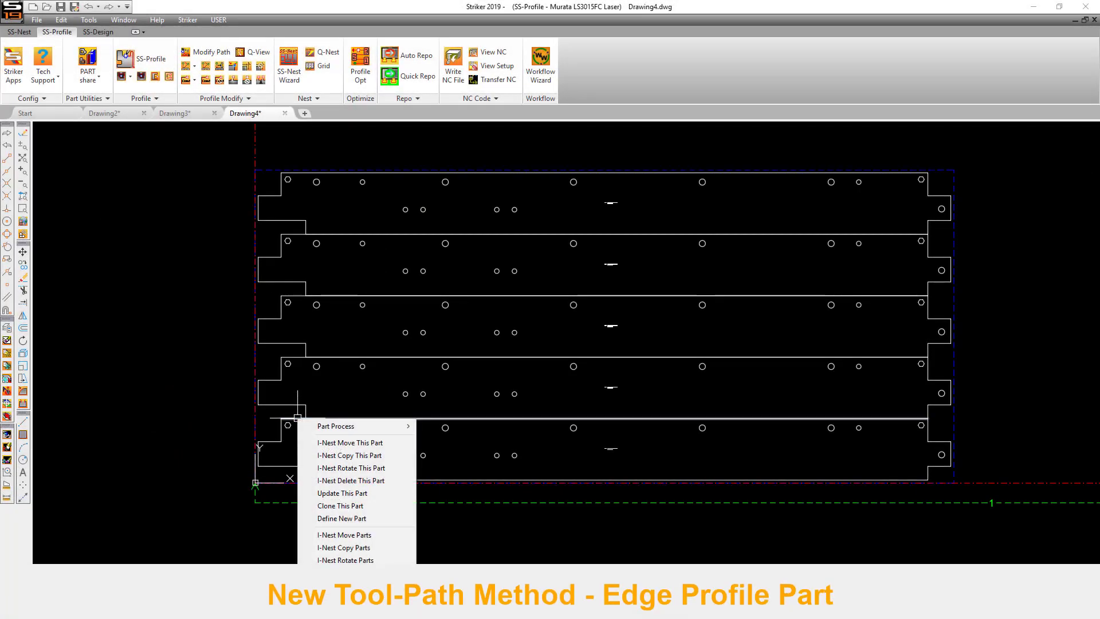
mouse_move(321, 426)
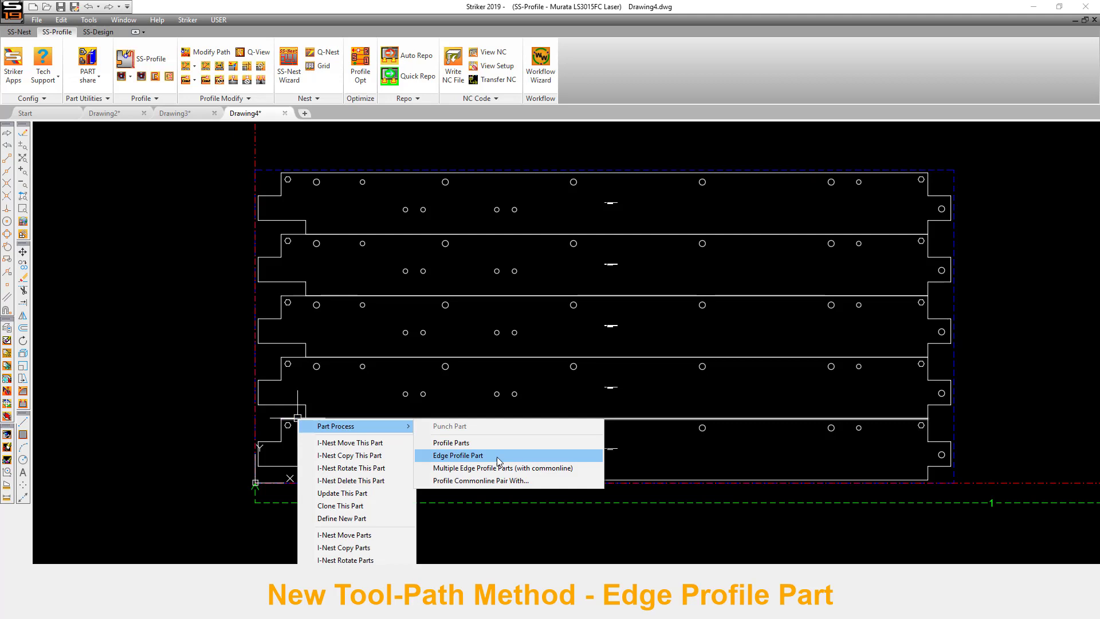
click(528, 456)
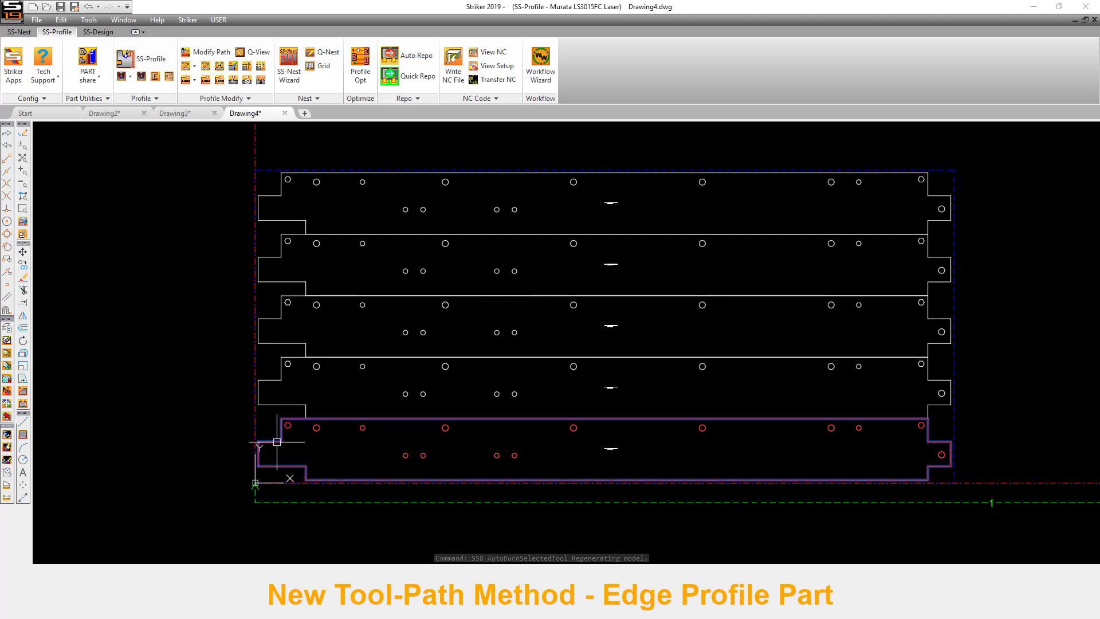
click(277, 442)
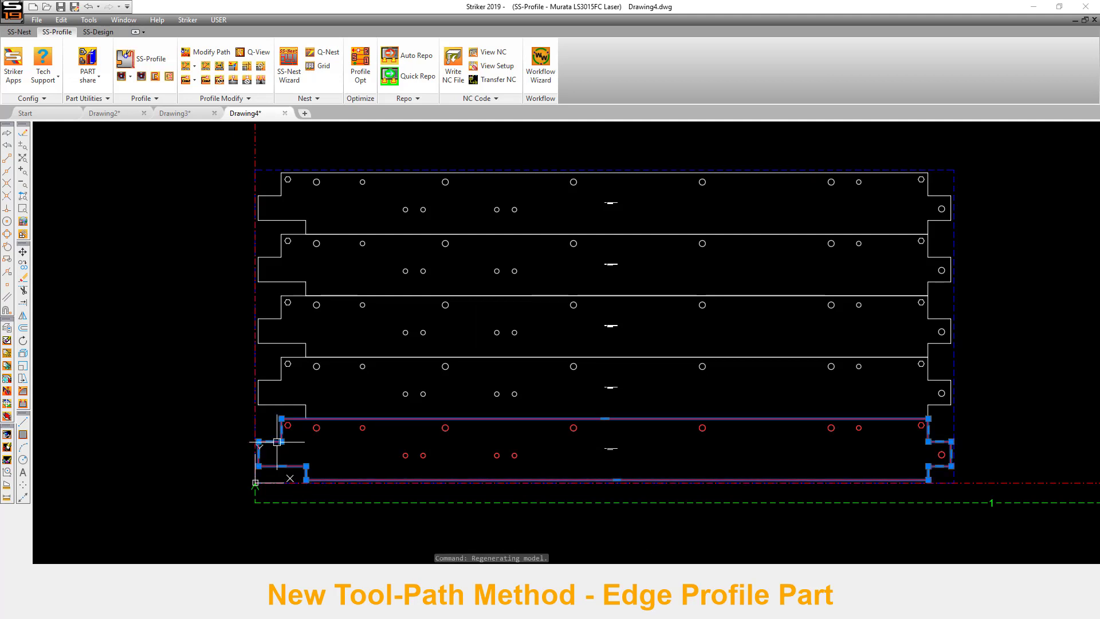
key(Escape)
click(447, 459)
click(389, 450)
key(Escape)
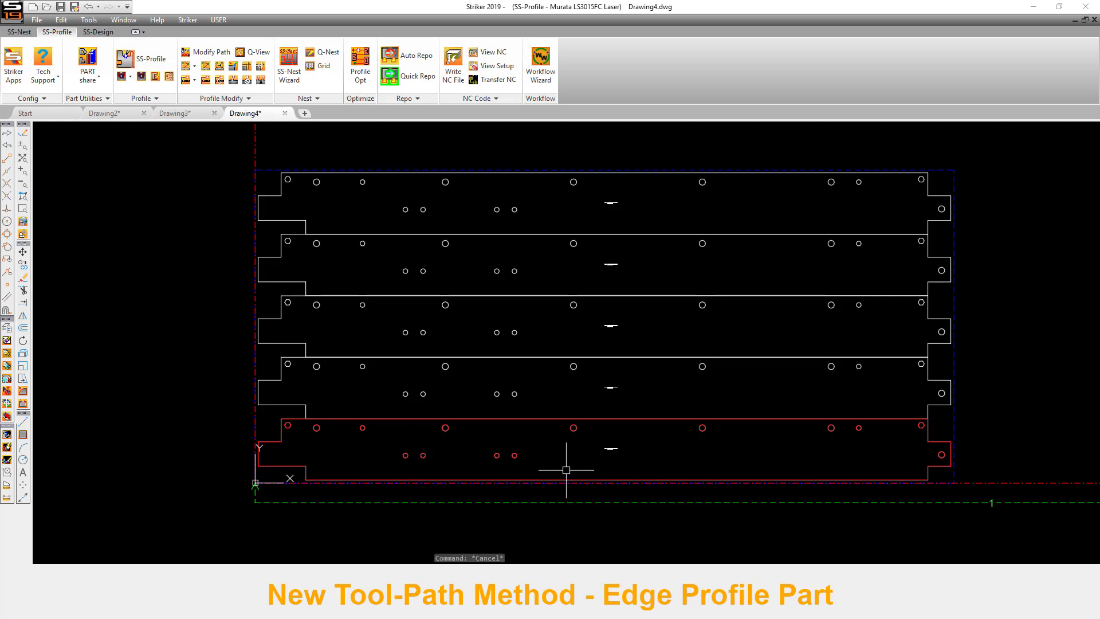
click(90, 6)
Edge-profile all five strip parts at once from the Profile dropdown with a window selection.
click(143, 98)
click(149, 116)
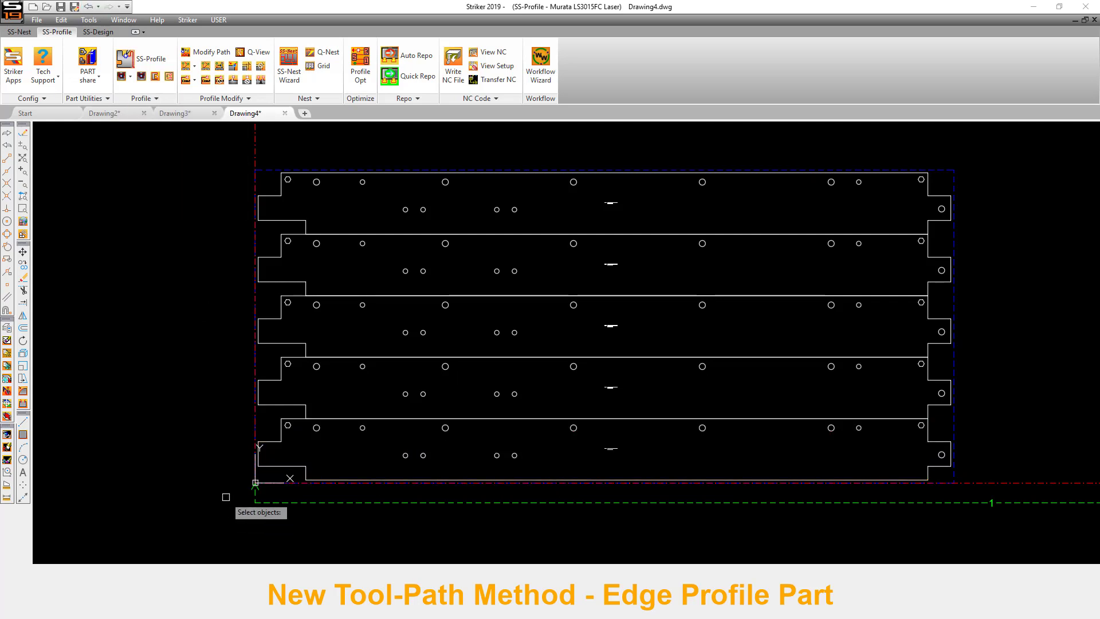
click(226, 491)
click(949, 155)
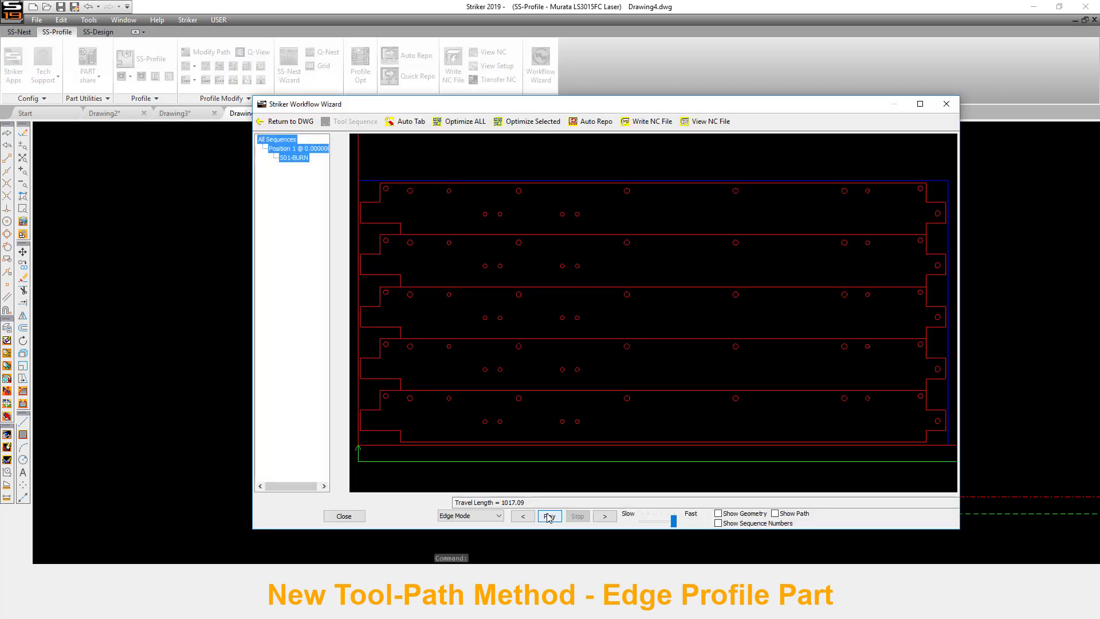
Play the edge-profile tool path simulation in the Workflow Wizard.
click(548, 517)
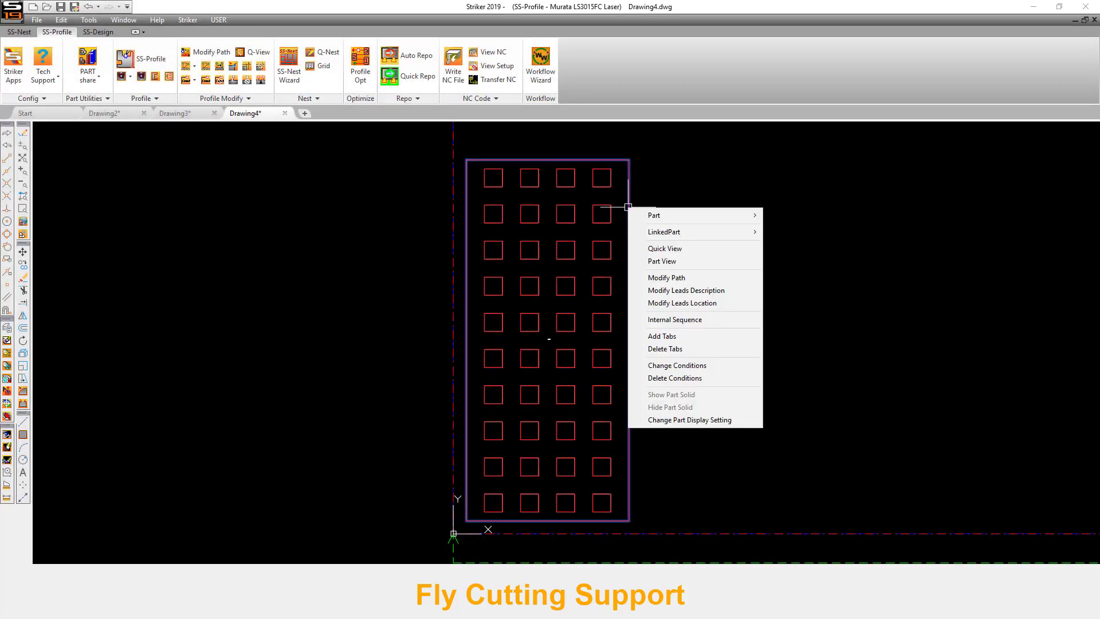
Profile the grid of square cutouts with Profile Selected Internals for Fly Cutting.
mouse_move(740, 215)
mouse_move(870, 220)
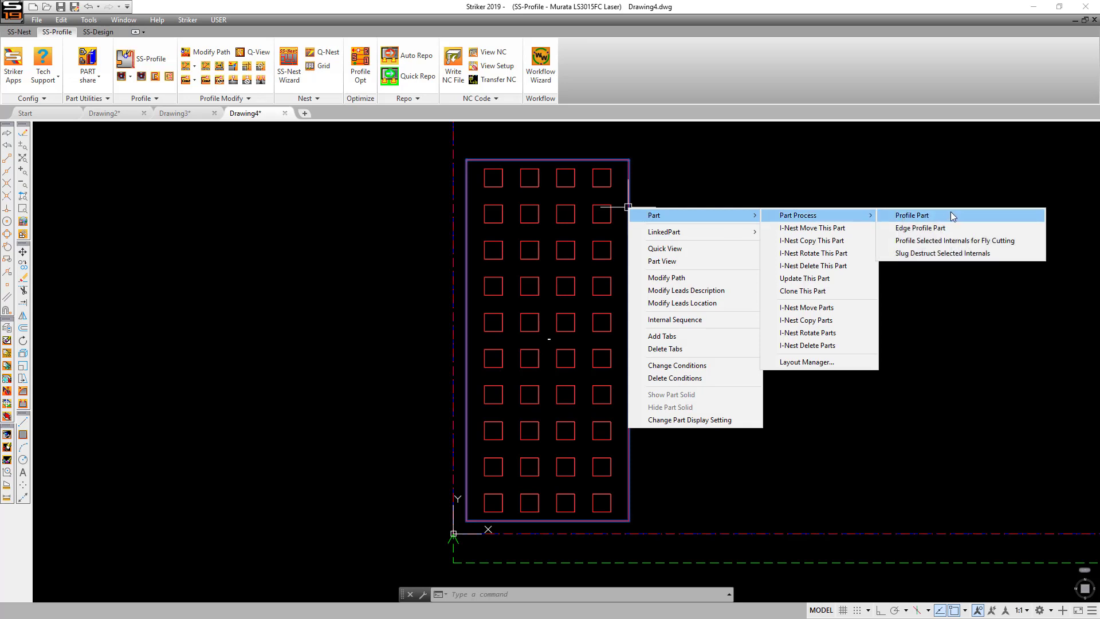
click(976, 245)
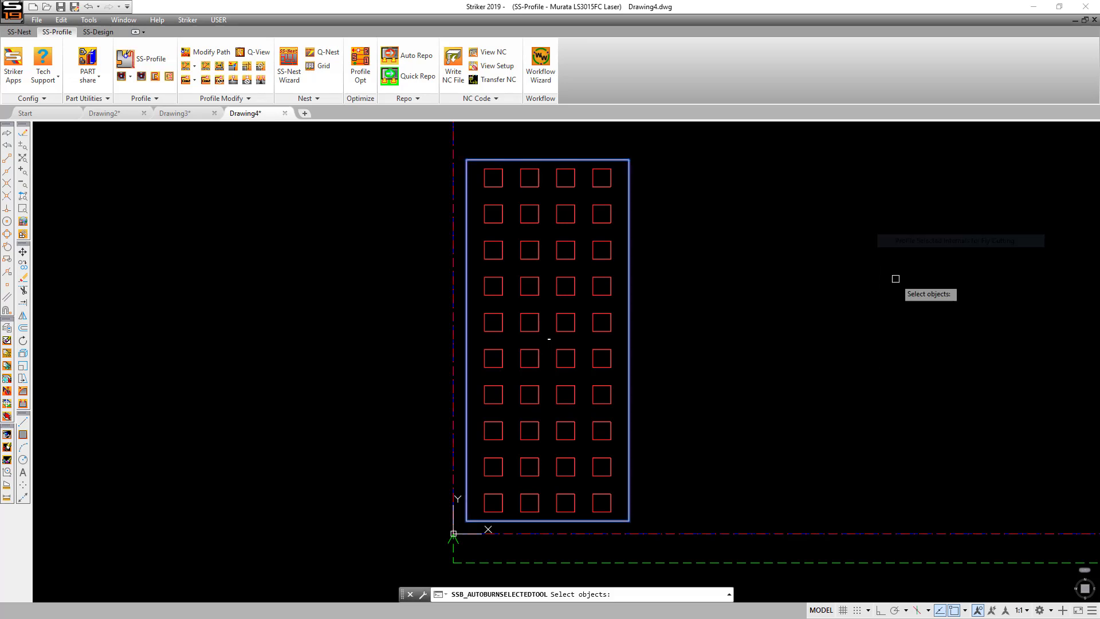
click(475, 514)
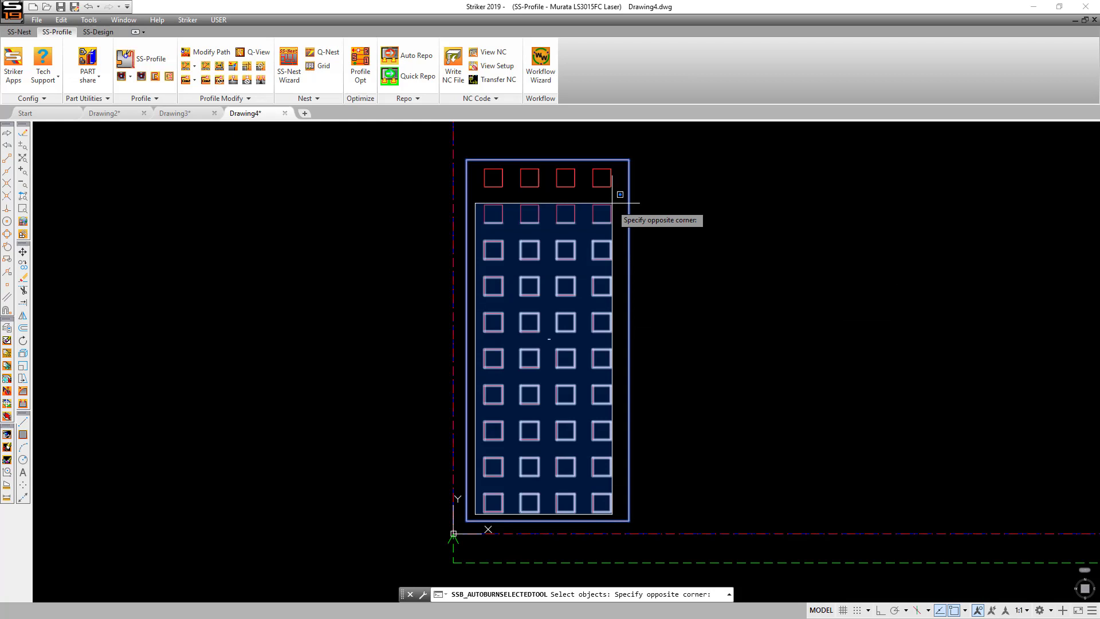
click(630, 154)
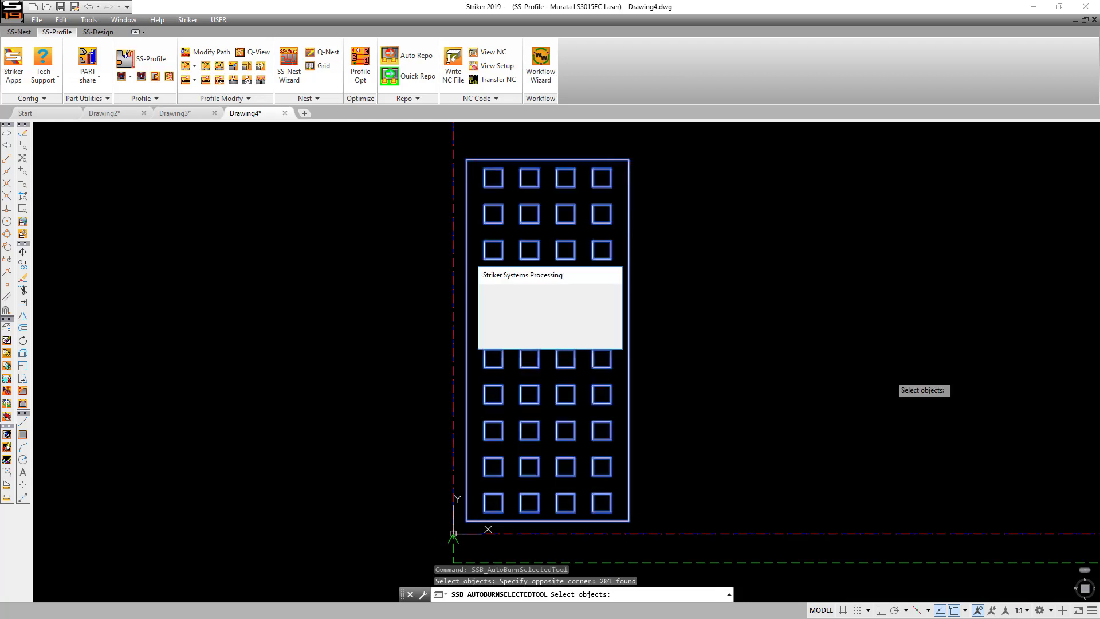
Preview the fly cutting tool path simulation in the Workflow Wizard.
click(540, 63)
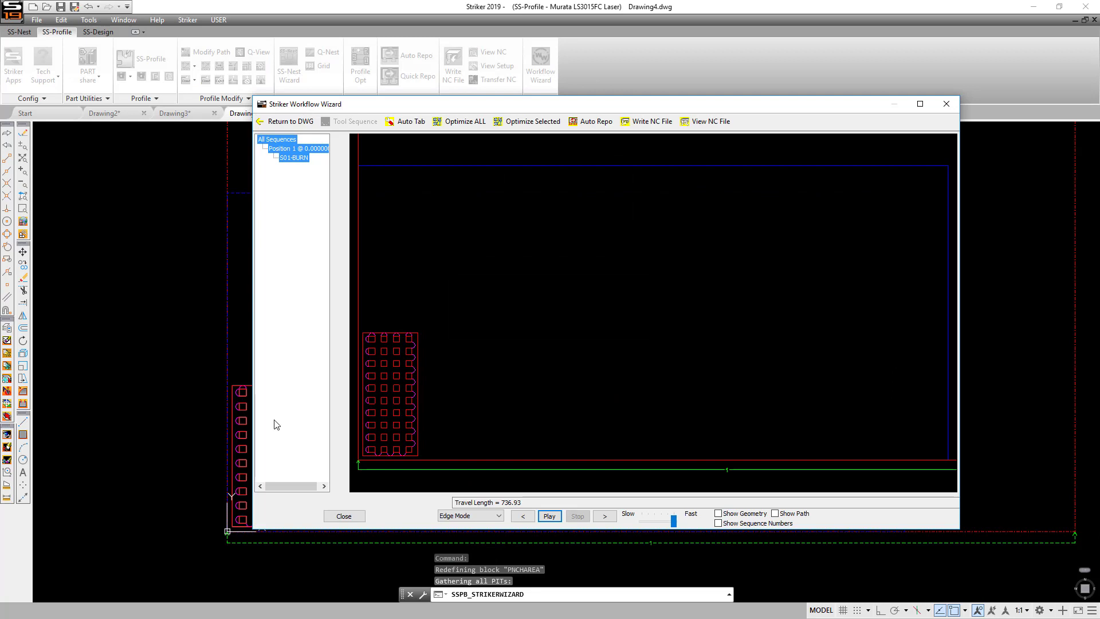
scroll(496, 358, up, 5)
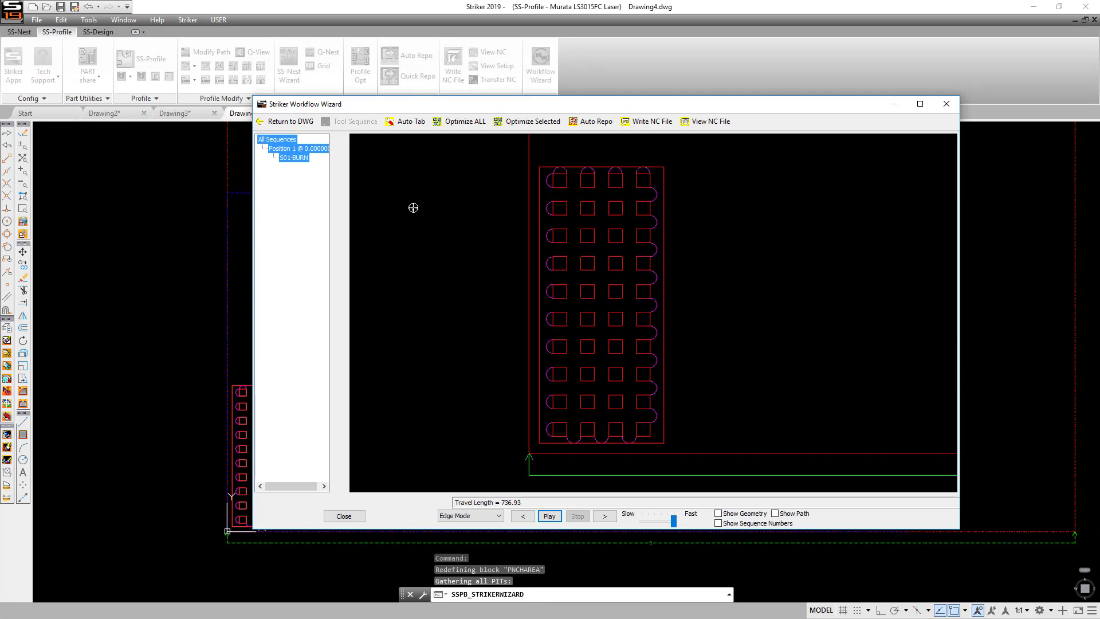
click(549, 516)
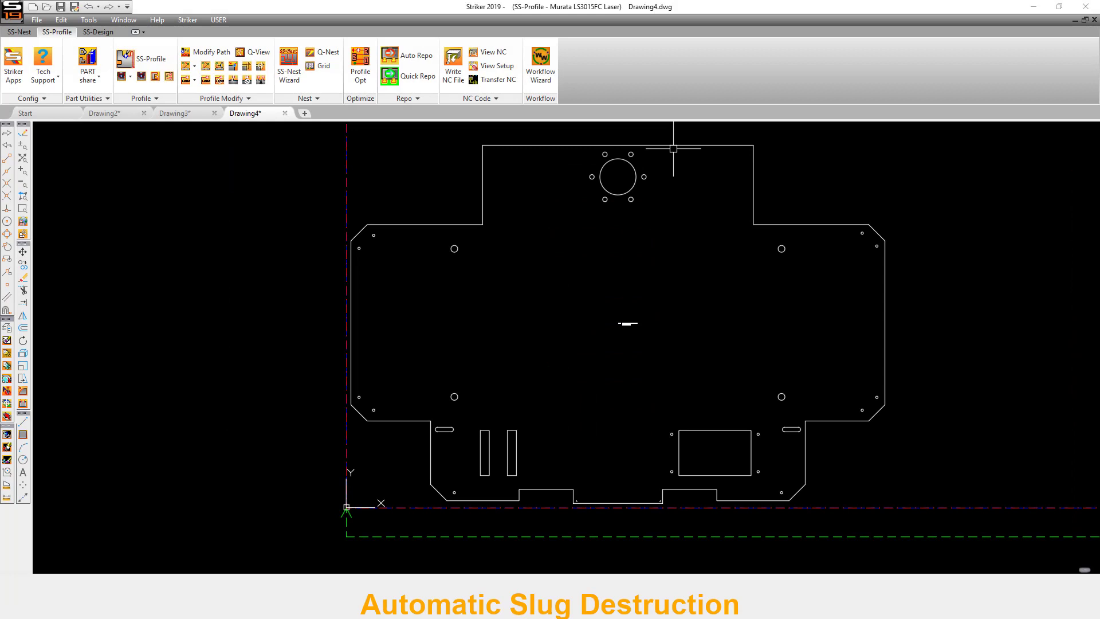
Apply Edge Profile Part cutting to the mounting plate.
right_click(676, 144)
mouse_move(724, 160)
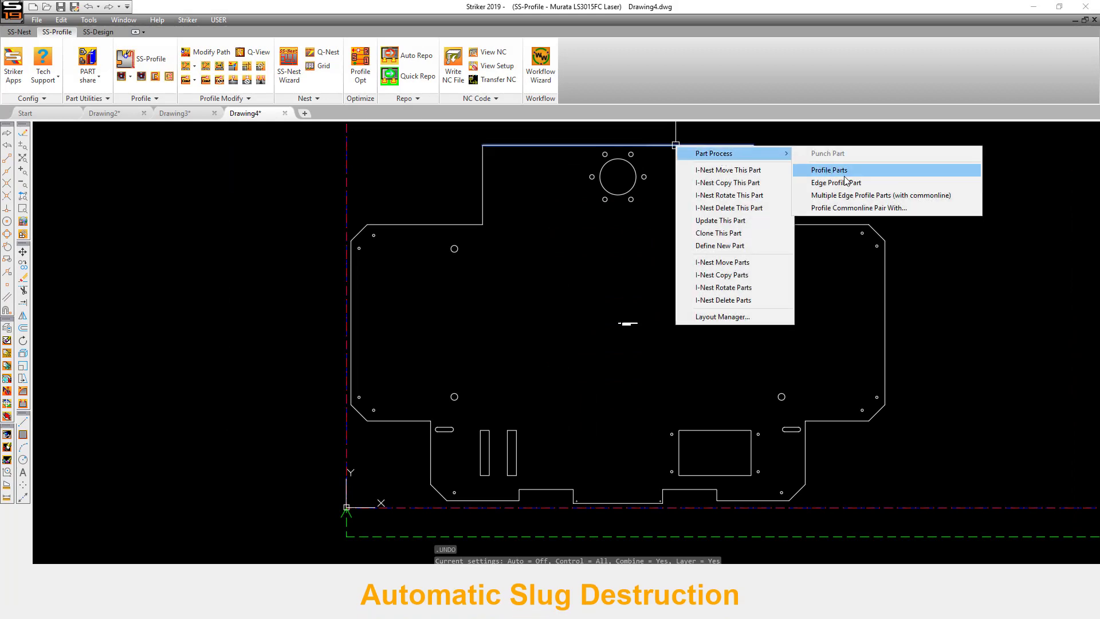
click(864, 181)
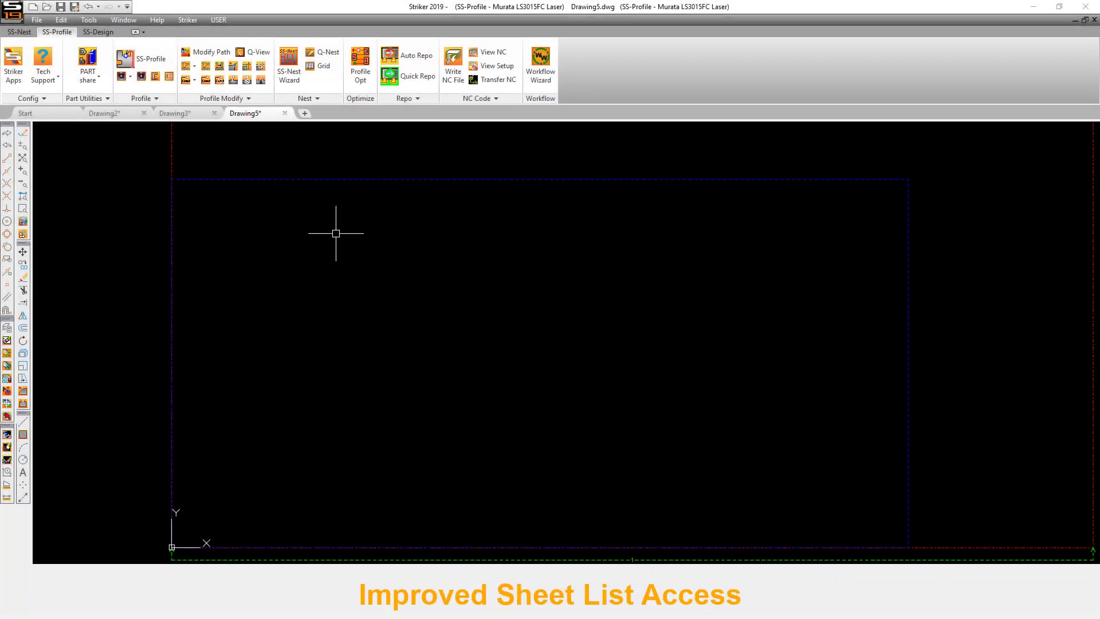
Insert the L-shaped remnant R1001 as the sheet from the Sheet Remnants list.
double_click(312, 180)
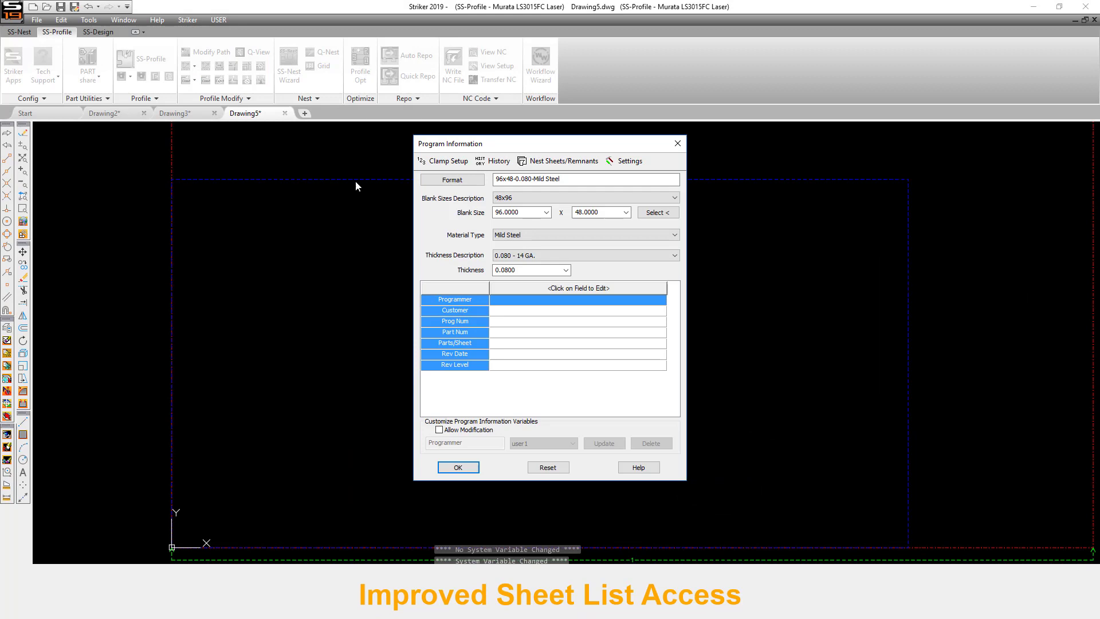
click(588, 163)
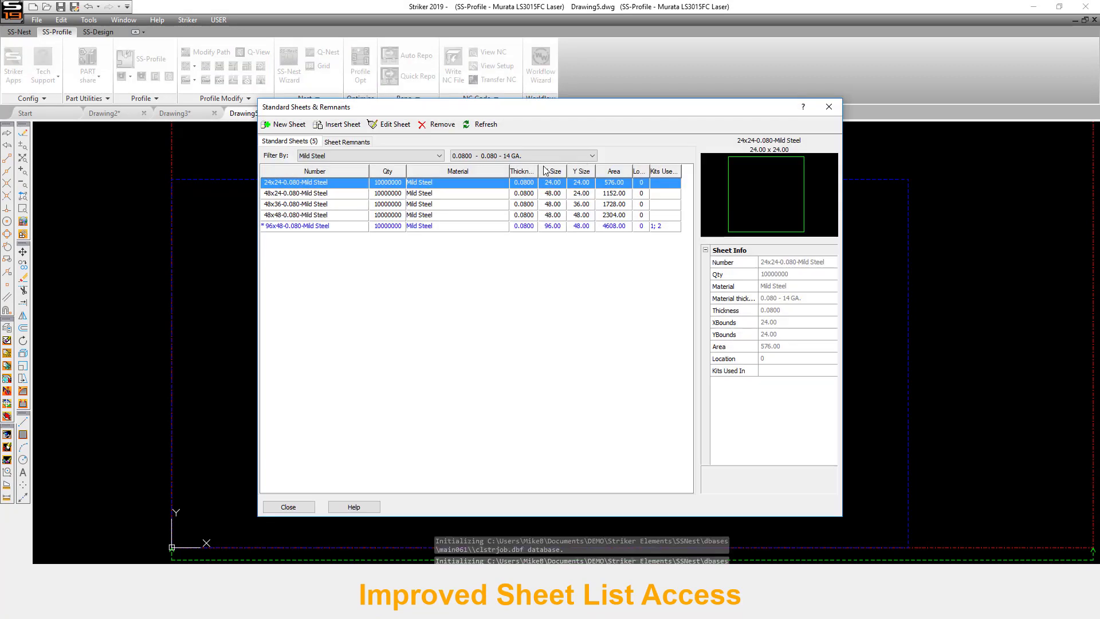
click(341, 142)
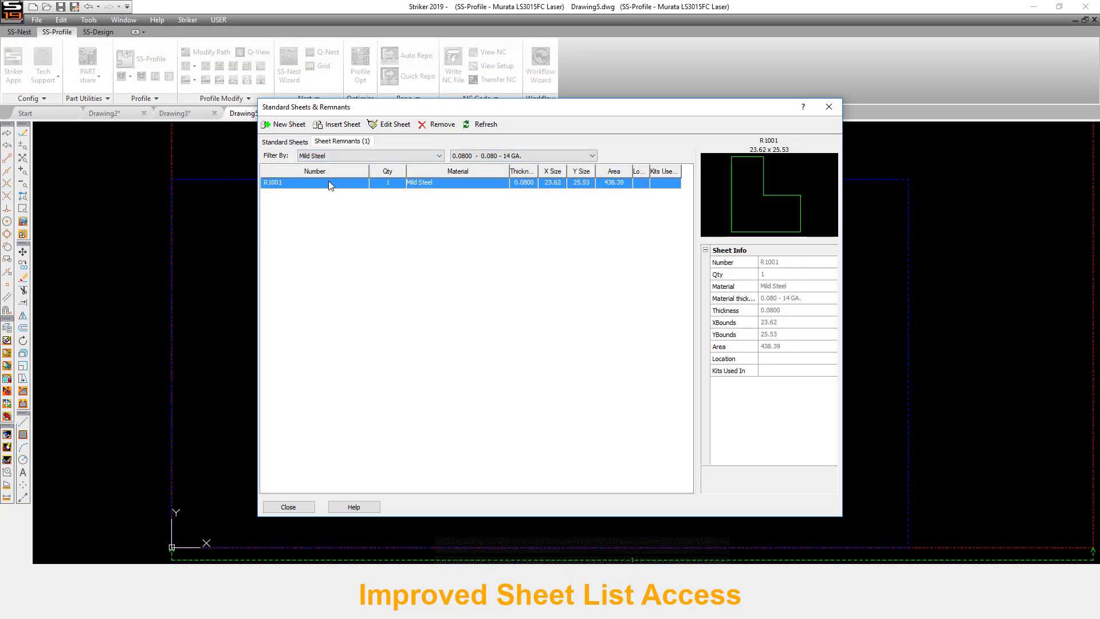
click(338, 124)
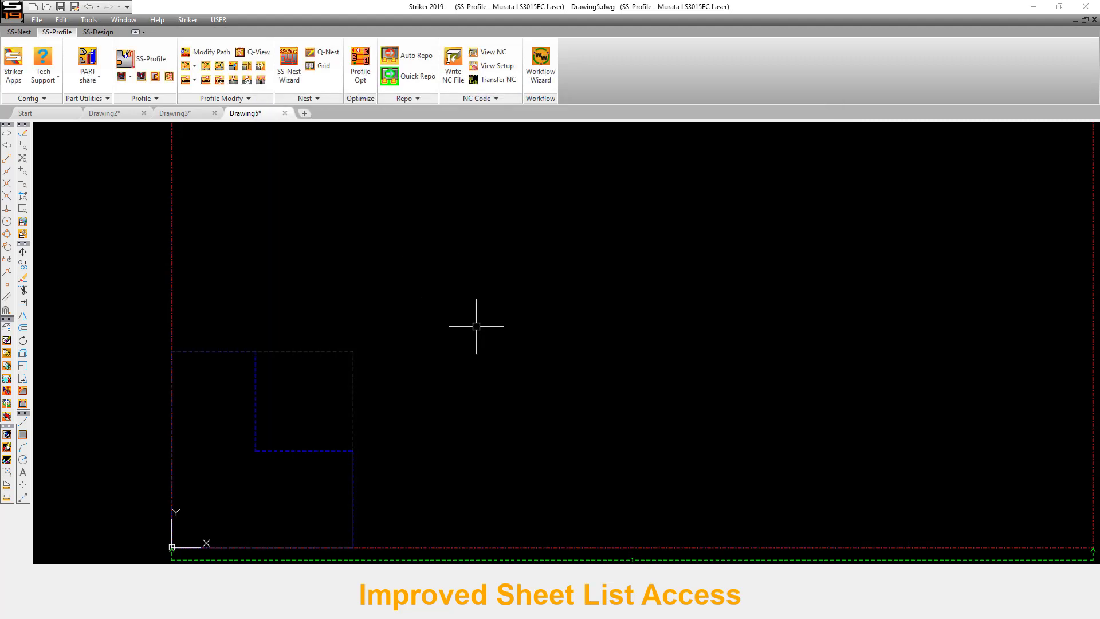
middle_drag(233, 491, 445, 337)
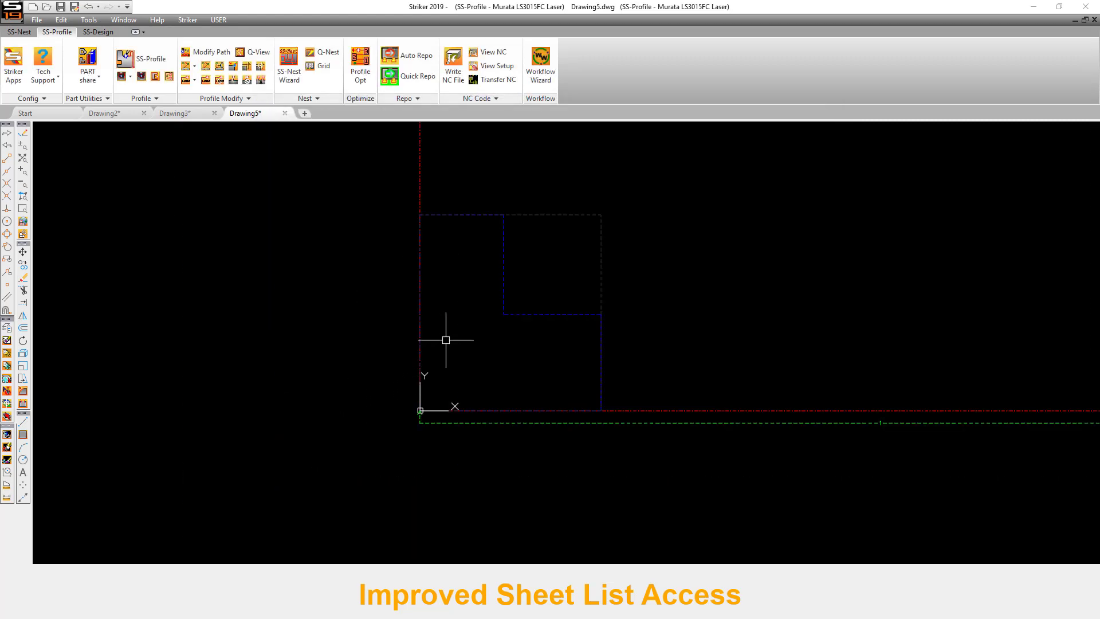
scroll(444, 329, up, 2)
Place three copies of Sample Part 01 from PARTshare side by side on the remnant.
click(80, 55)
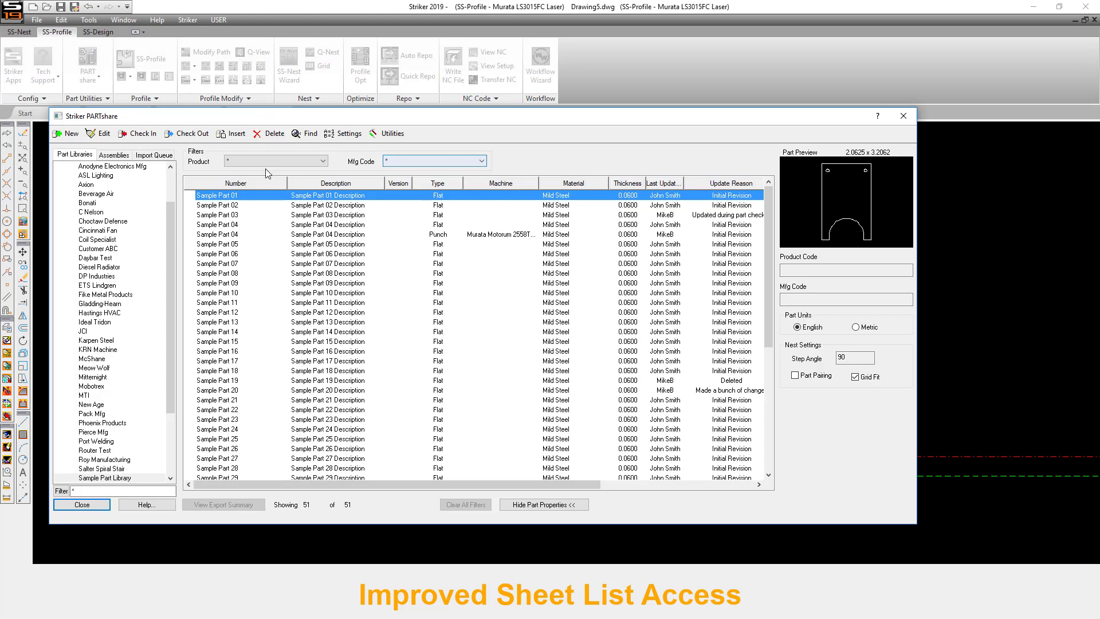
click(232, 132)
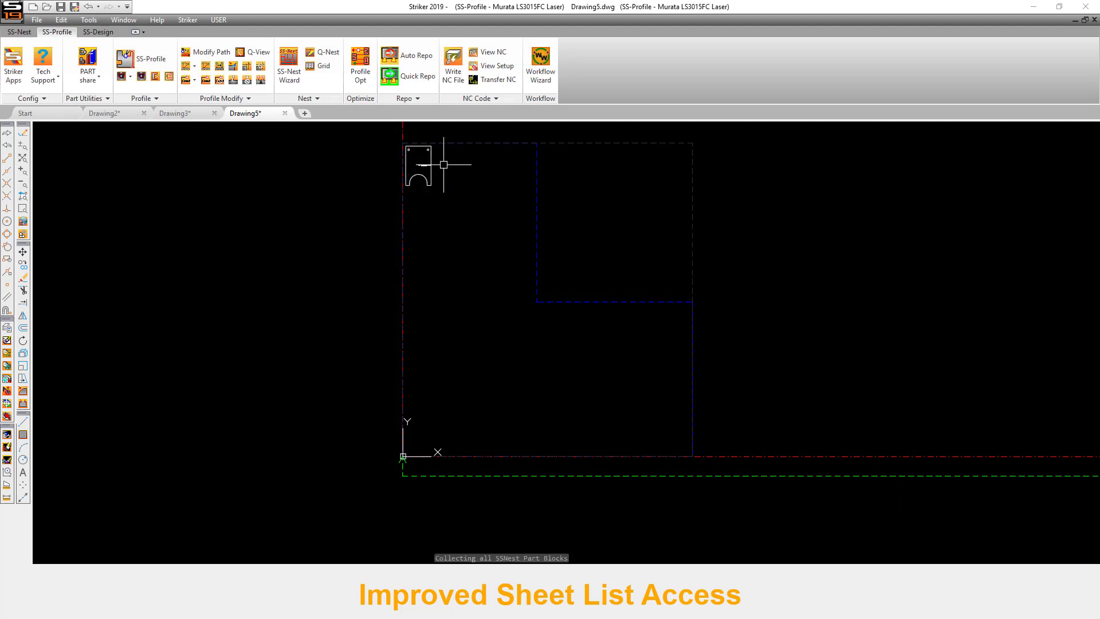
right_click(418, 148)
click(459, 191)
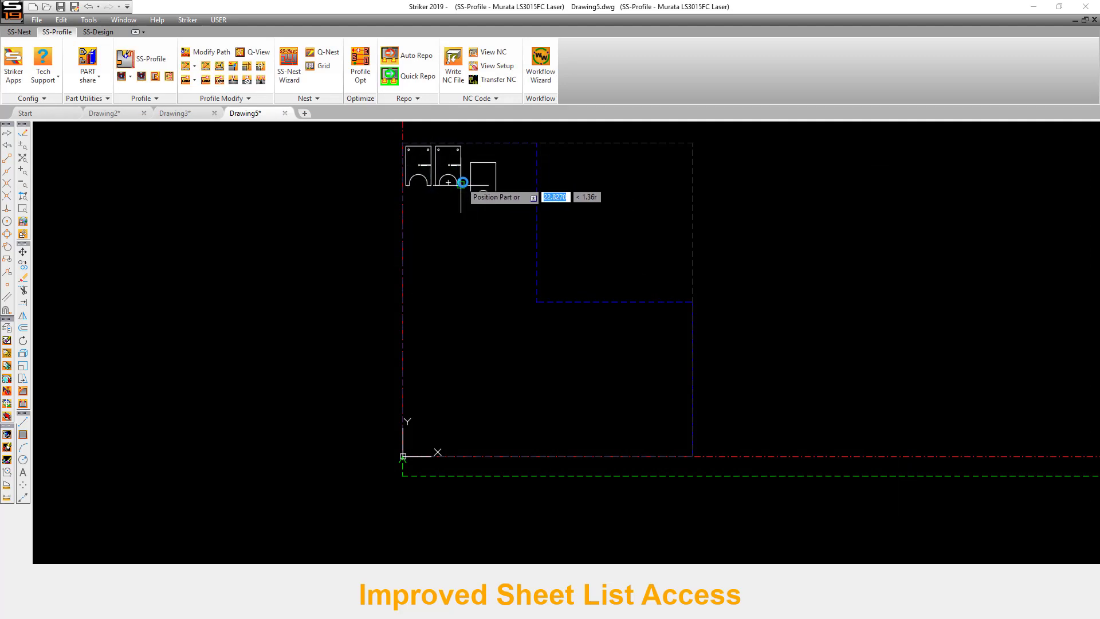
click(461, 163)
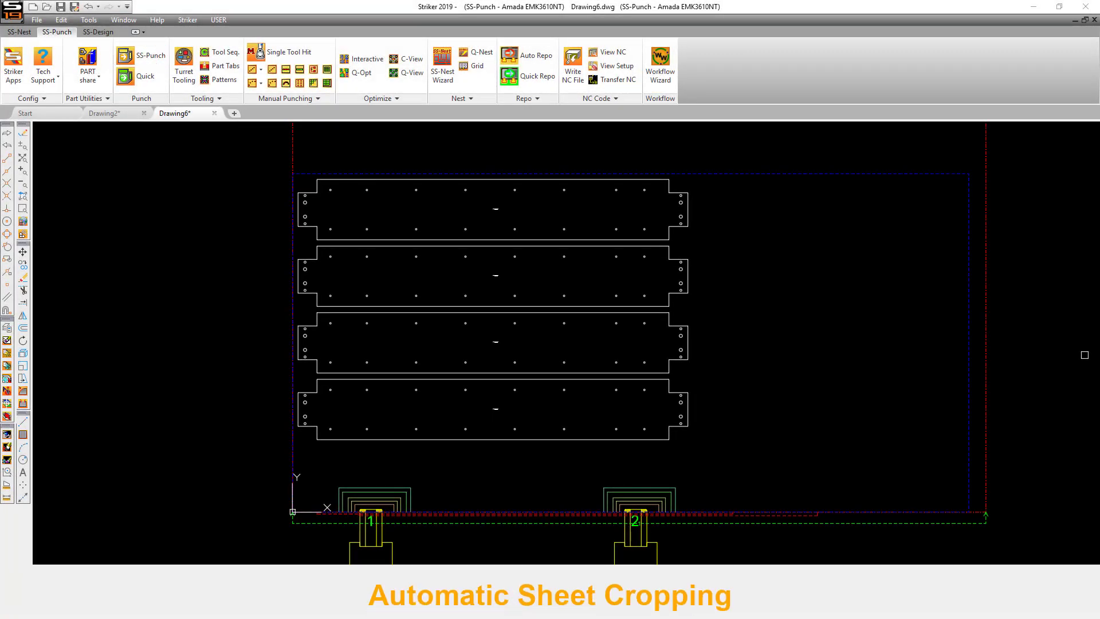
Punch-process all four long parts with Auto Crop Cuts enabled.
click(224, 474)
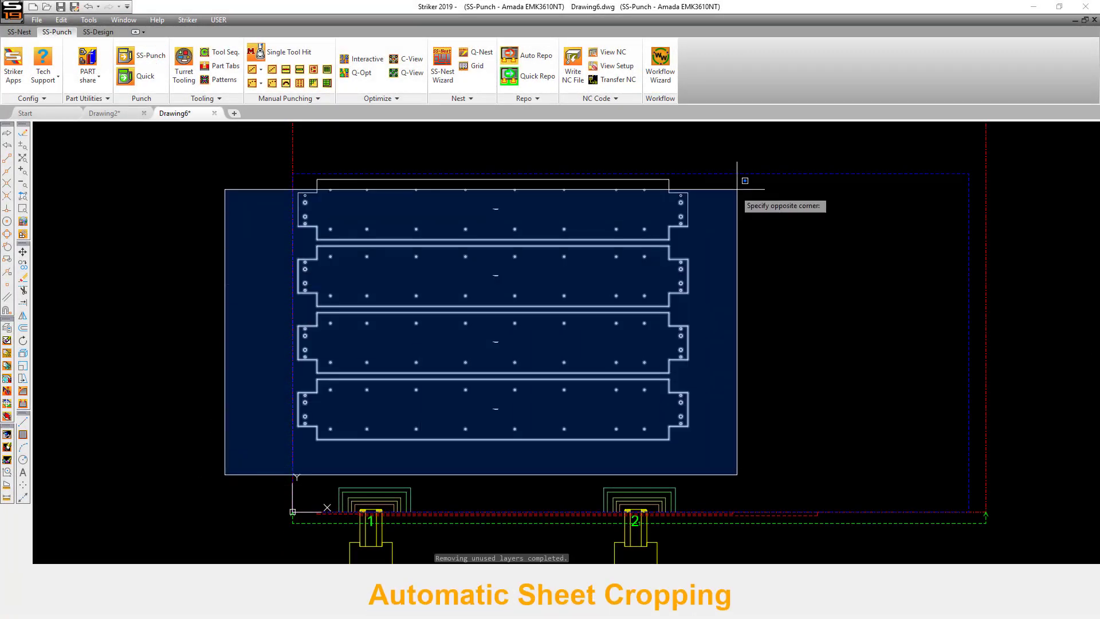
click(736, 189)
key(Return)
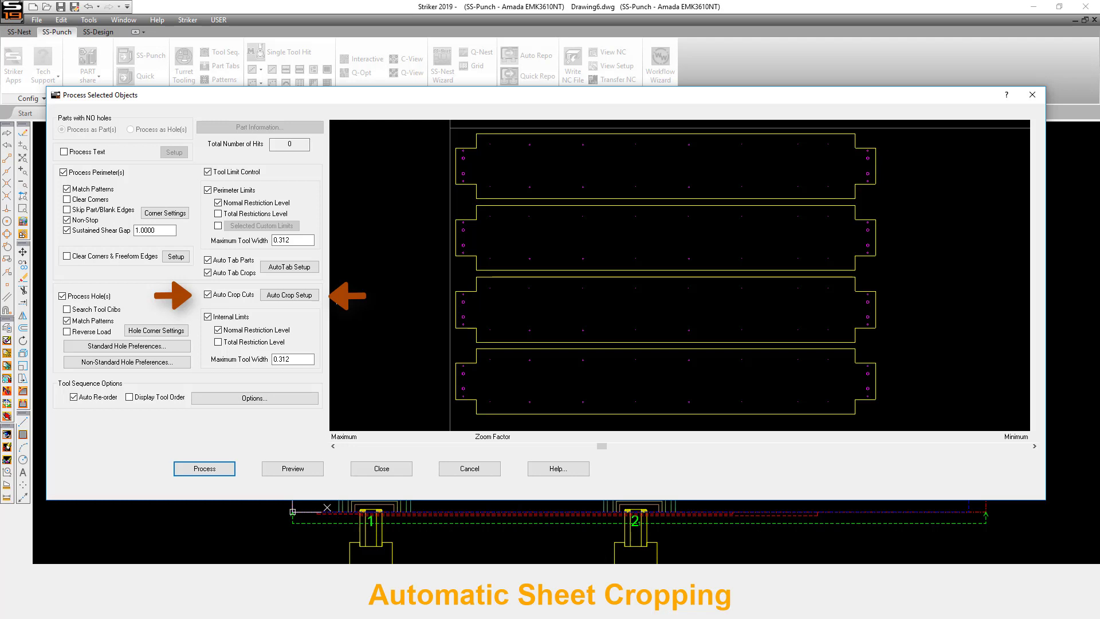
click(206, 469)
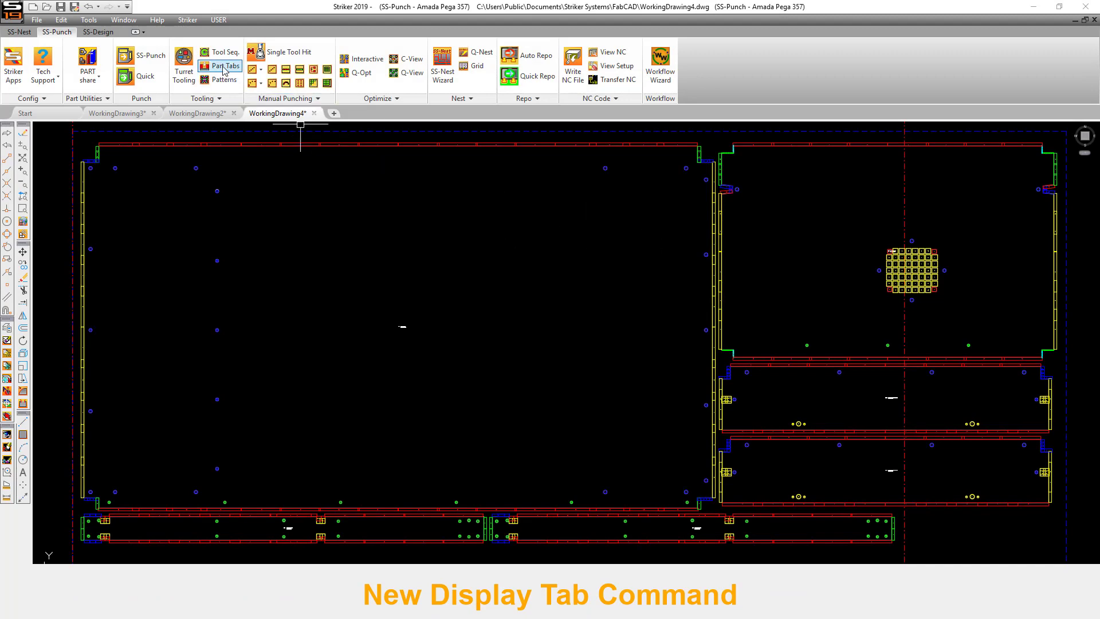
Display the tab markers from Part Tabs and zoom in to inspect them.
click(224, 67)
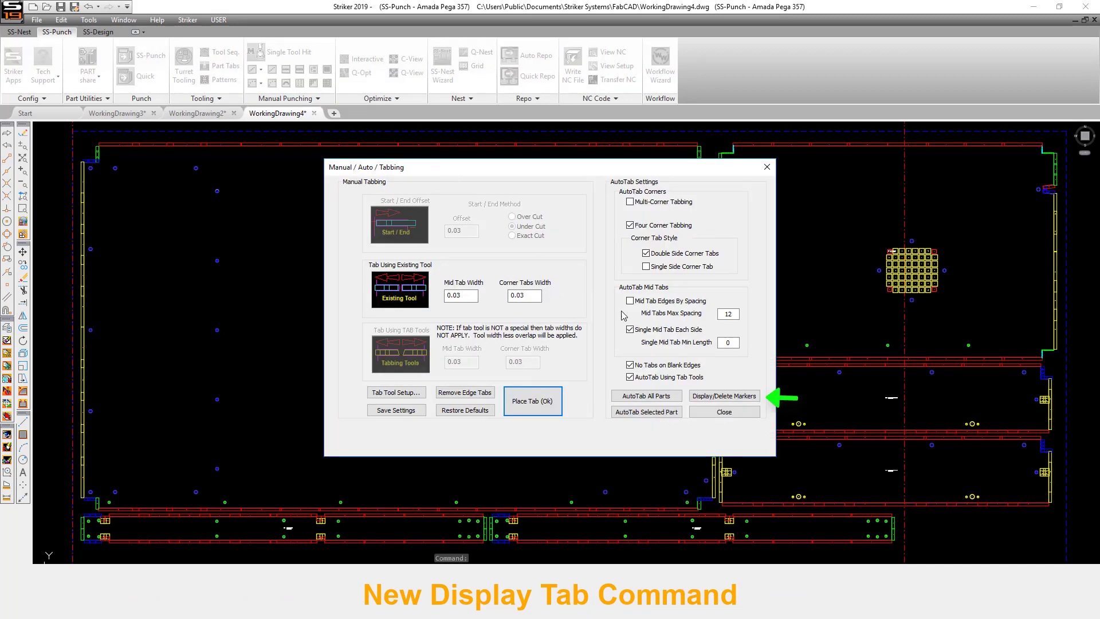
click(742, 402)
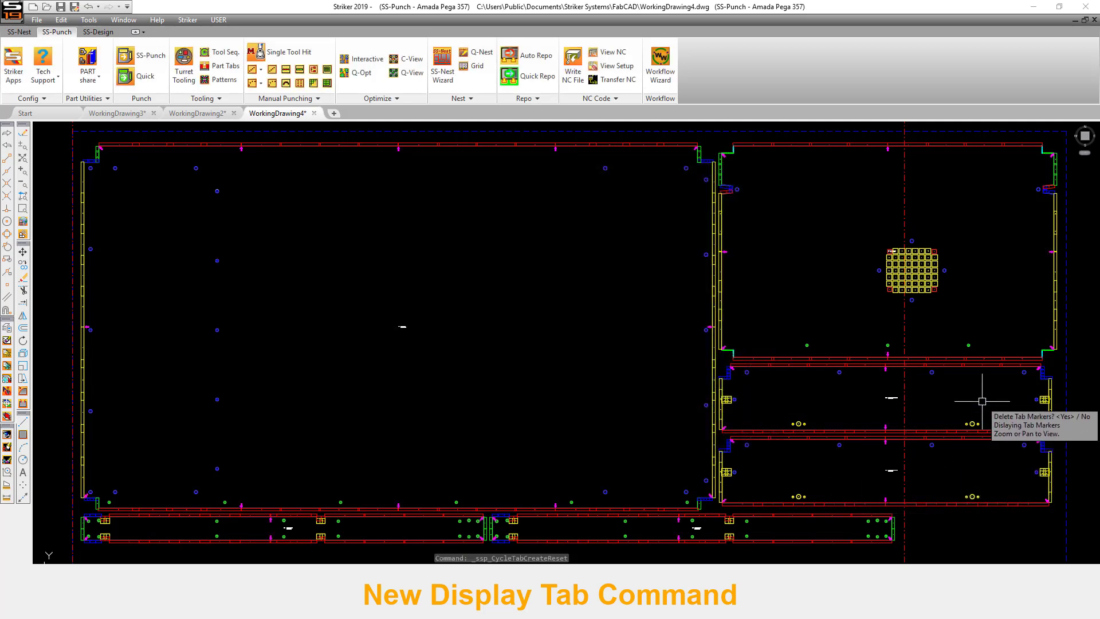
scroll(983, 401, up, 5)
mouse_move(805, 420)
middle_down()
mouse_move(802, 386)
mouse_move(741, 290)
mouse_move(875, 299)
mouse_move(857, 166)
mouse_move(762, 194)
mouse_move(729, 233)
middle_up()
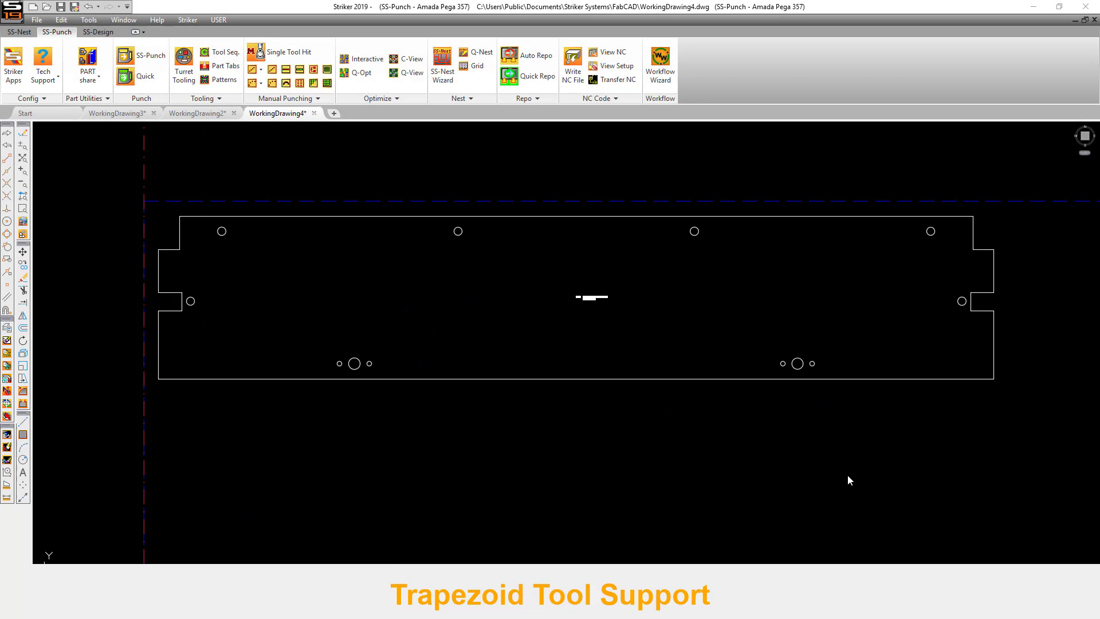
Punch-process the strip part with SS-Punch, previewing and then applying the tooling for 57 hits.
click(148, 57)
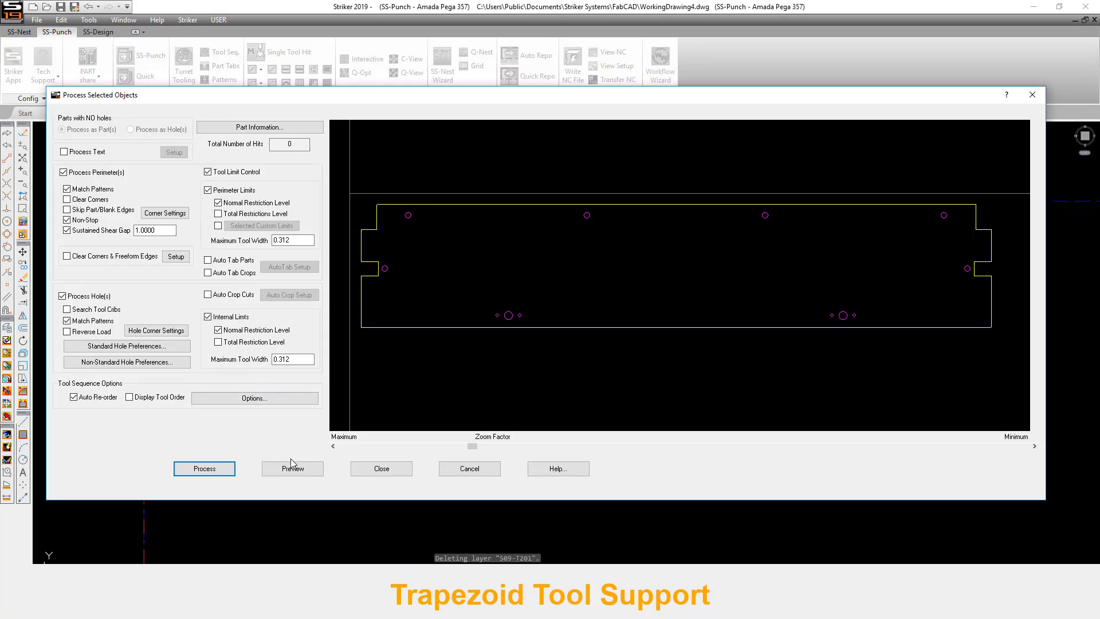
click(293, 467)
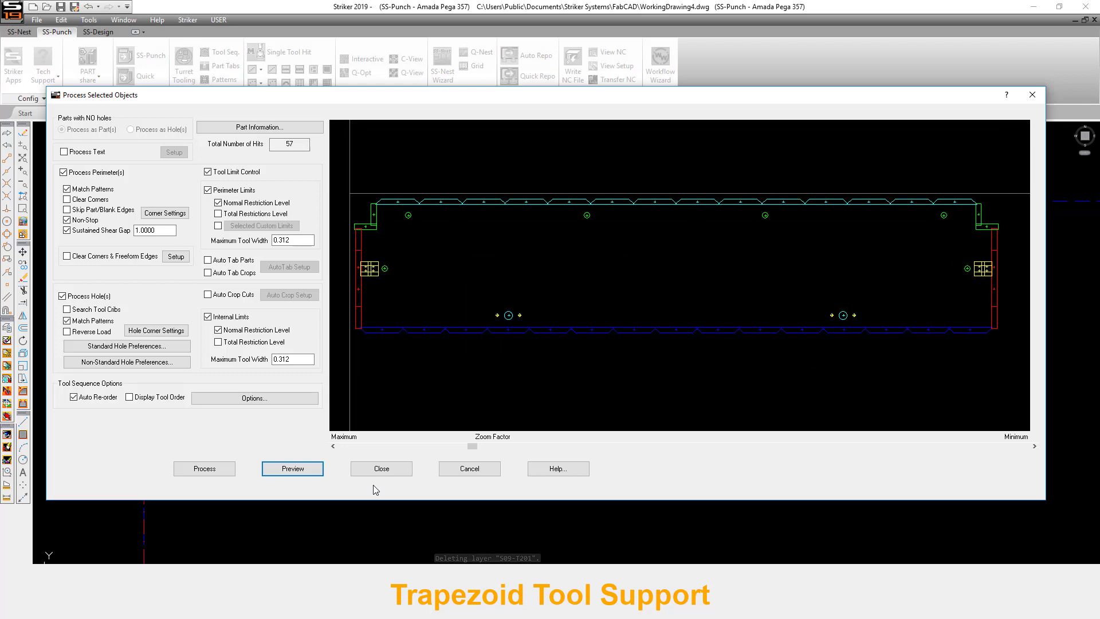
click(223, 472)
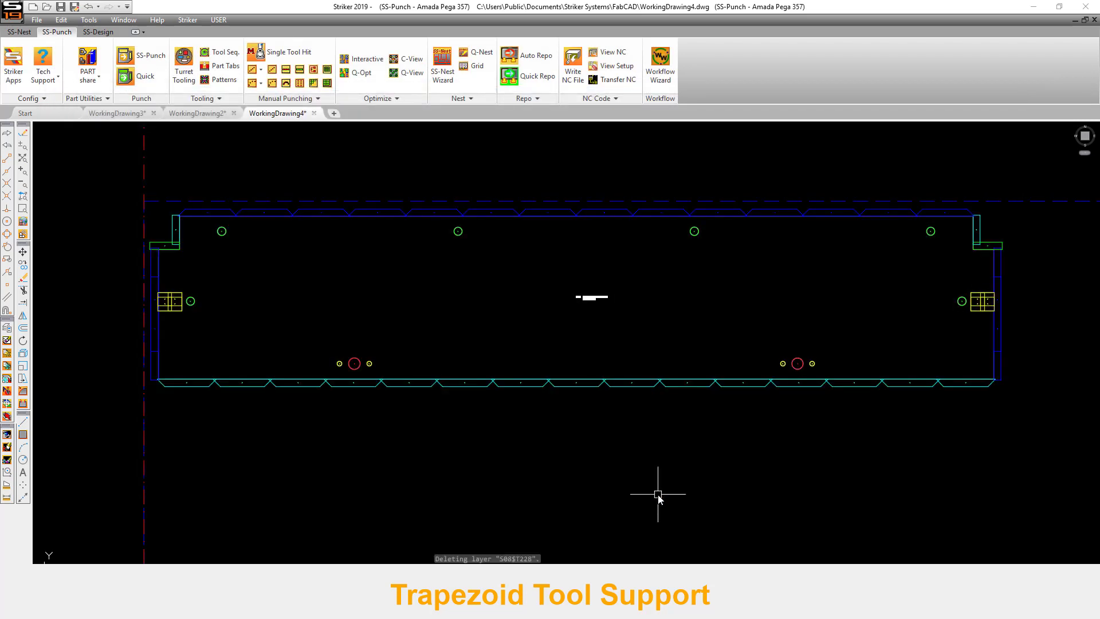
Place a manual tab on the part's upper right edge from Part Tabs.
click(224, 65)
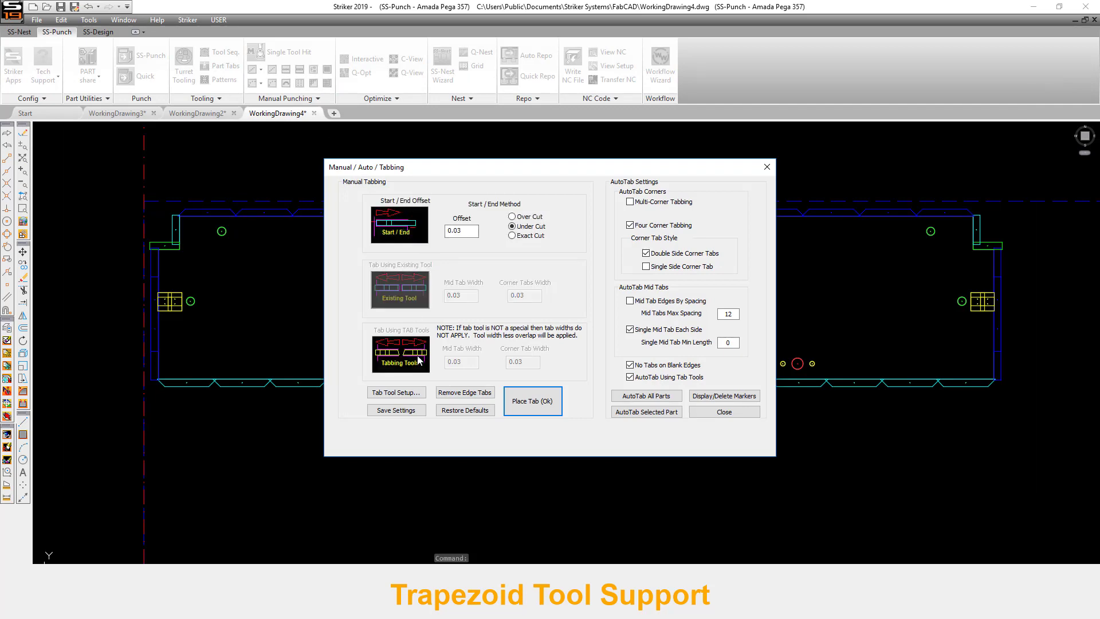
click(389, 226)
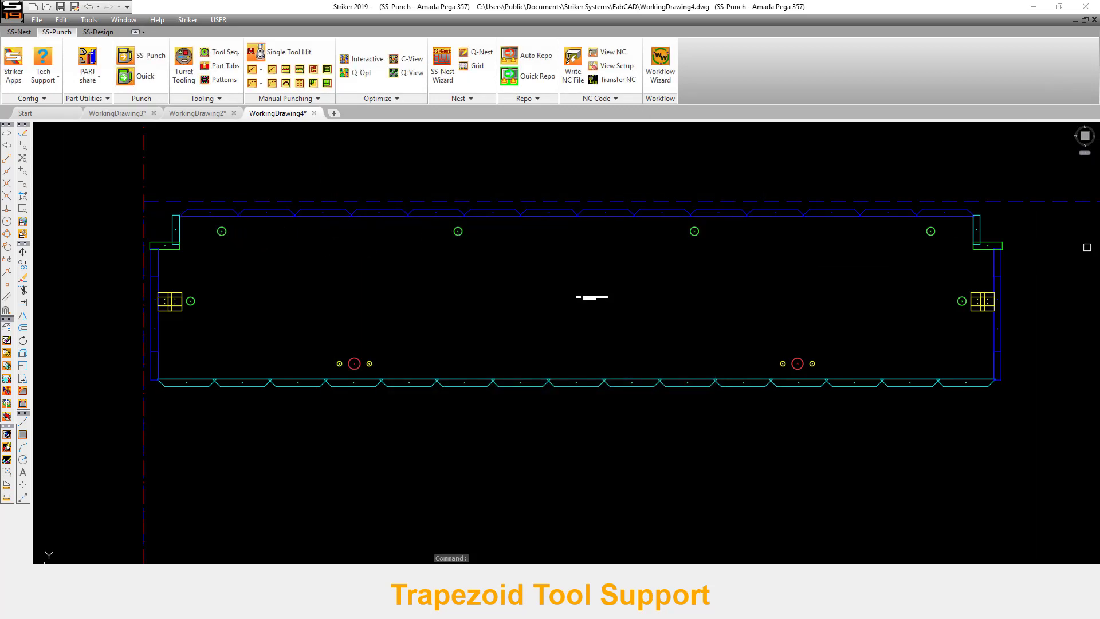
click(943, 217)
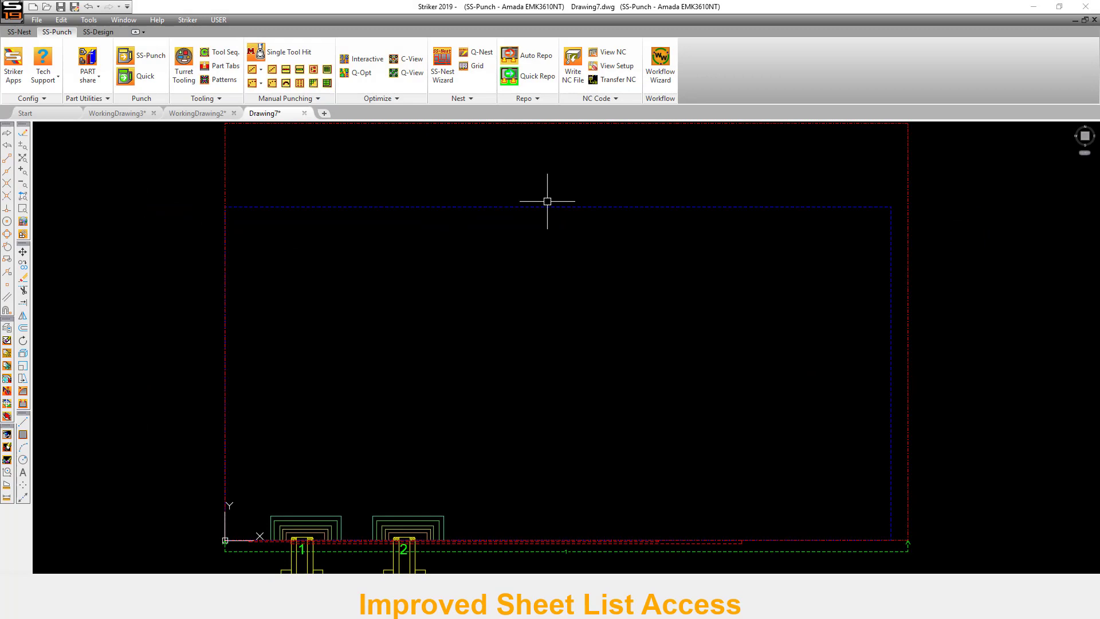
Insert sheet remnant R2028 as the sheet in Drawing7.
click(594, 162)
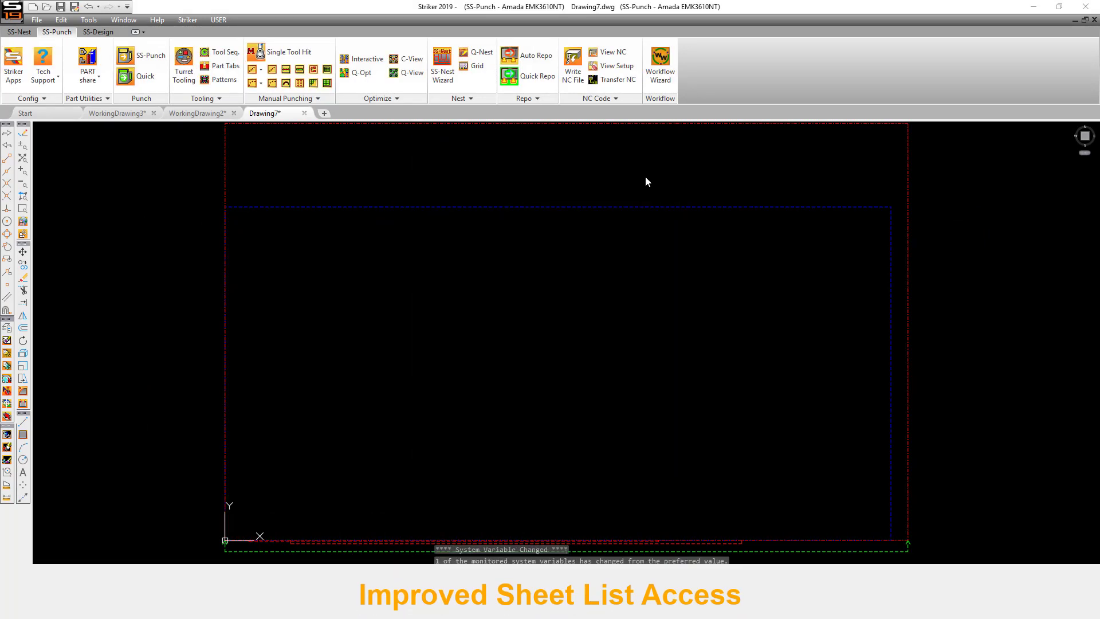
click(367, 144)
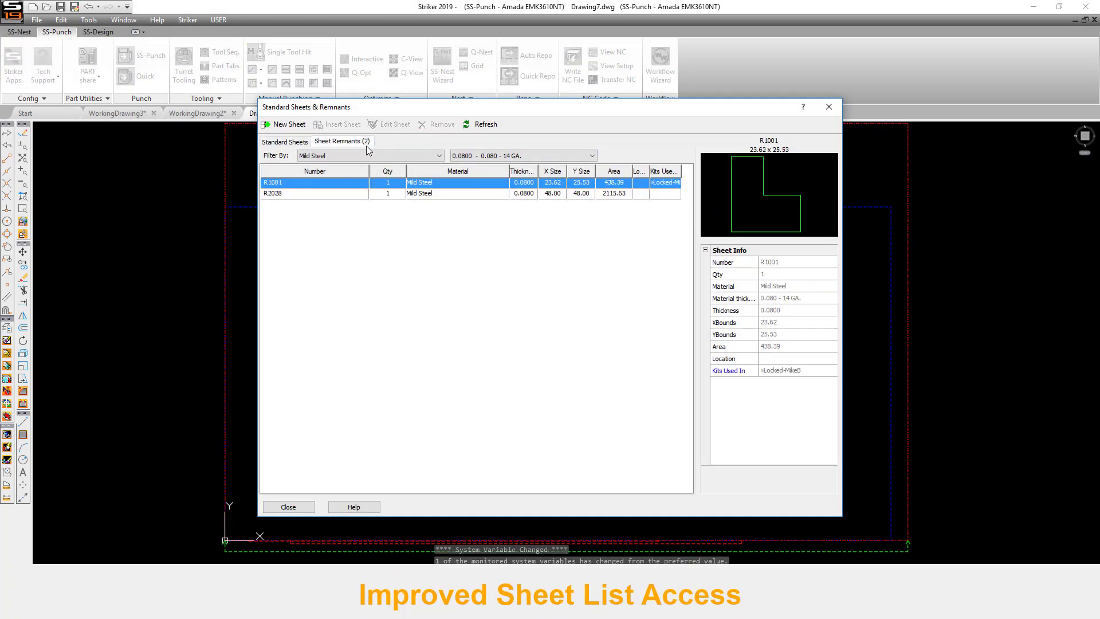
click(325, 193)
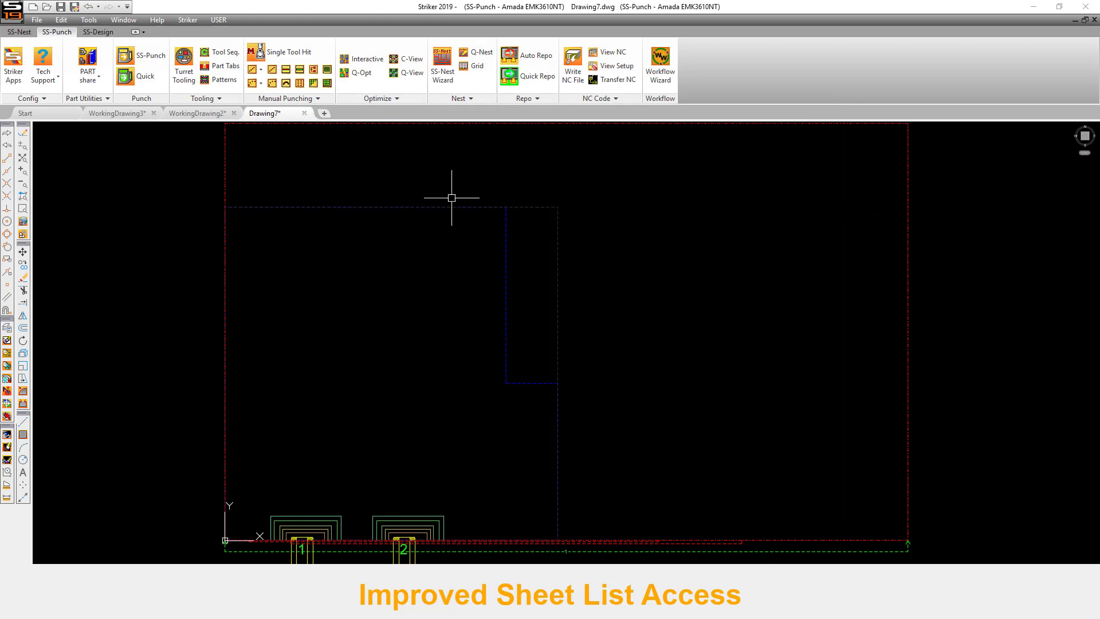
click(88, 66)
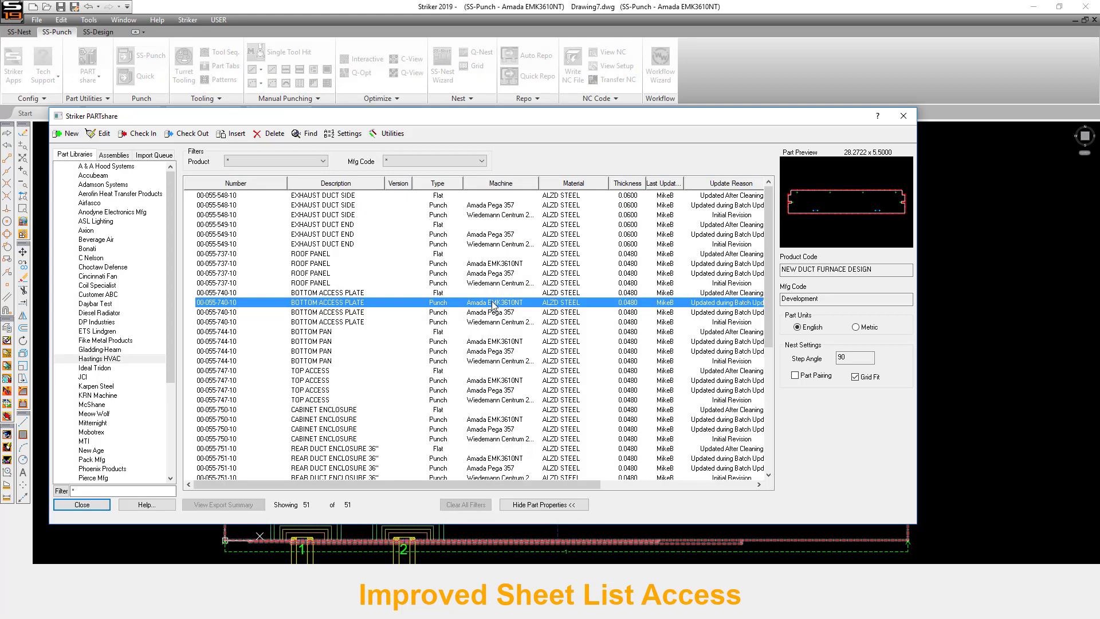
Place the BOTTOM ACCESS PLATE near the remnant's top and stack two copies below it.
click(232, 133)
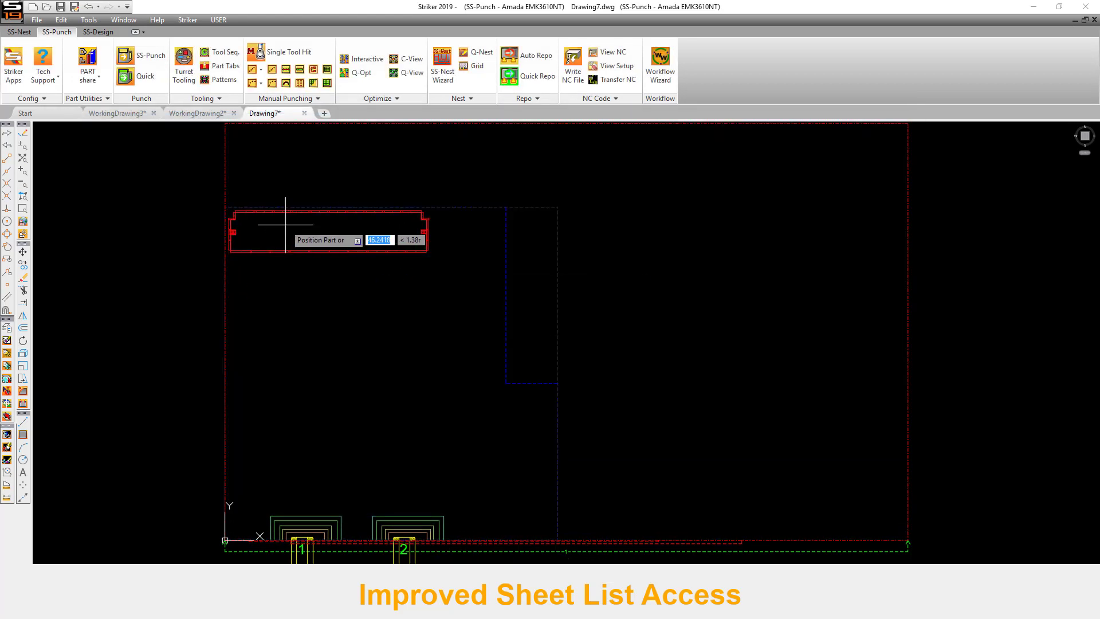
click(285, 224)
right_click(304, 251)
mouse_move(442, 262)
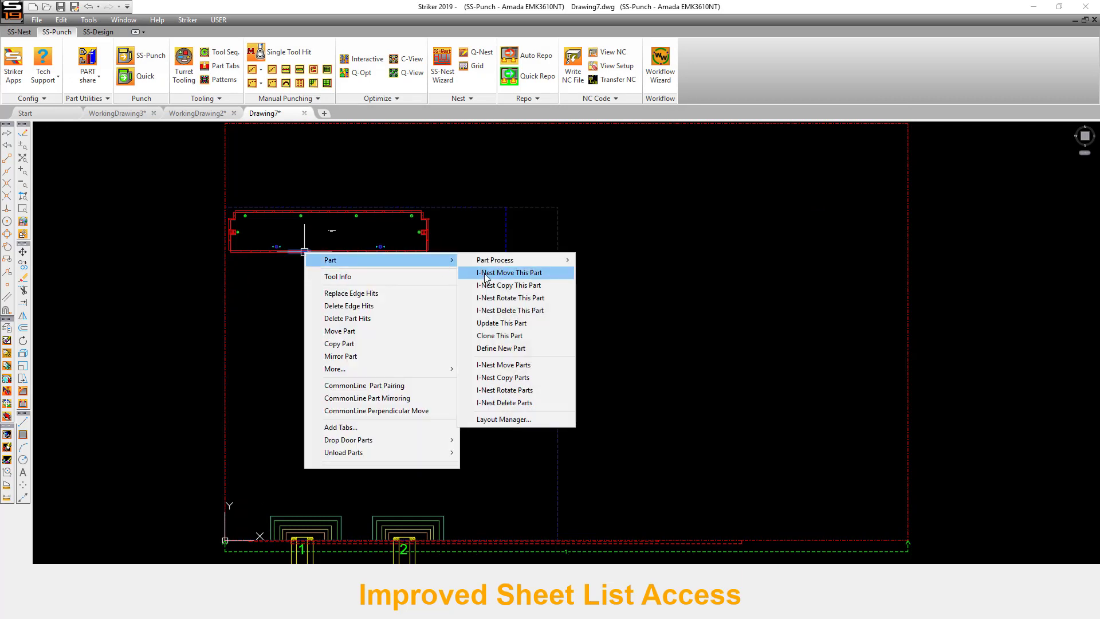
click(484, 273)
click(326, 261)
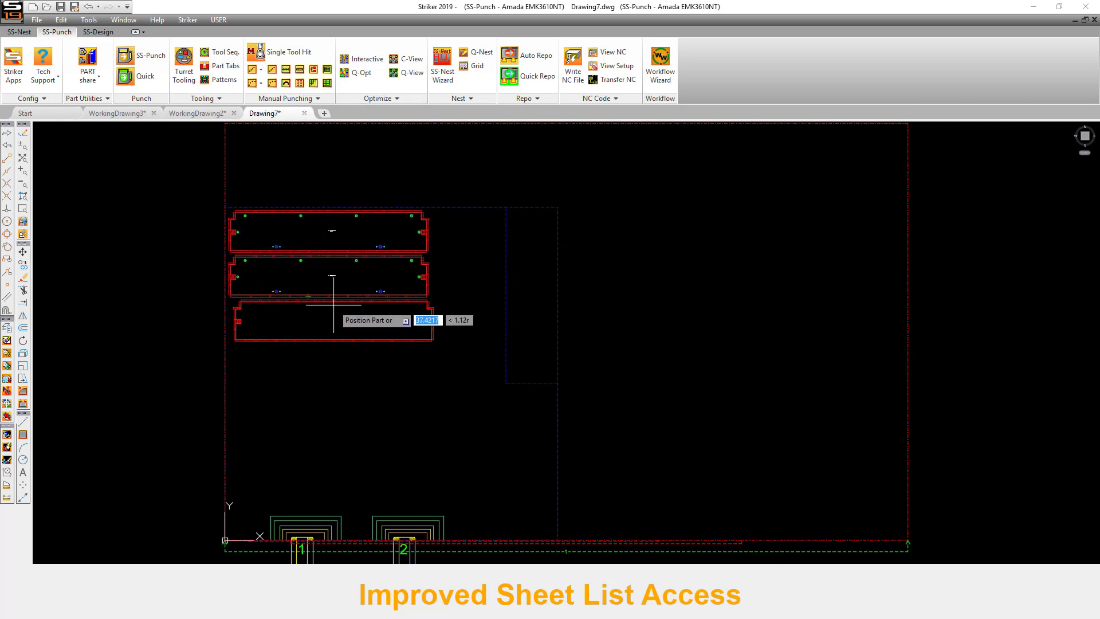
click(332, 305)
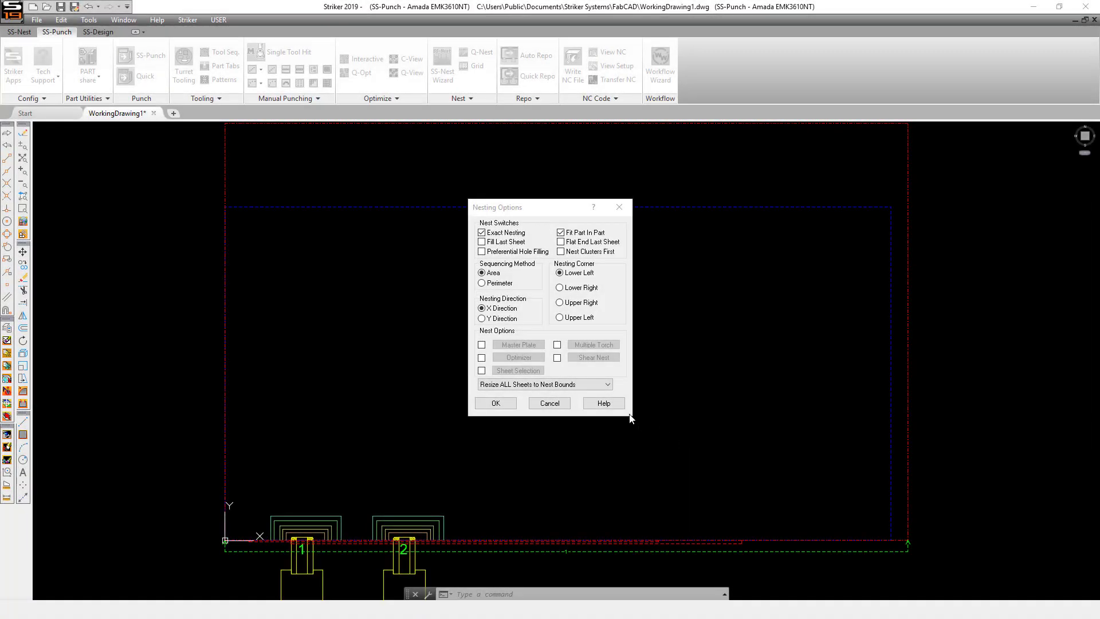
Choose 'Resize ALL Sheets to Nest Bounds' in Nesting Options and run the Door Panel 0102 nest.
click(609, 385)
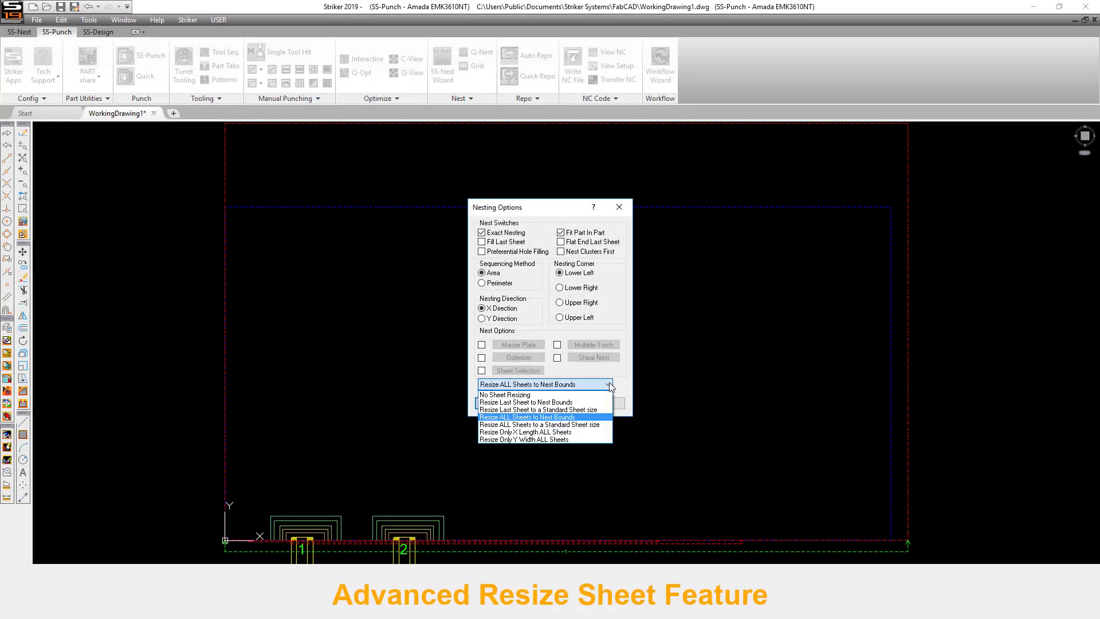
click(583, 418)
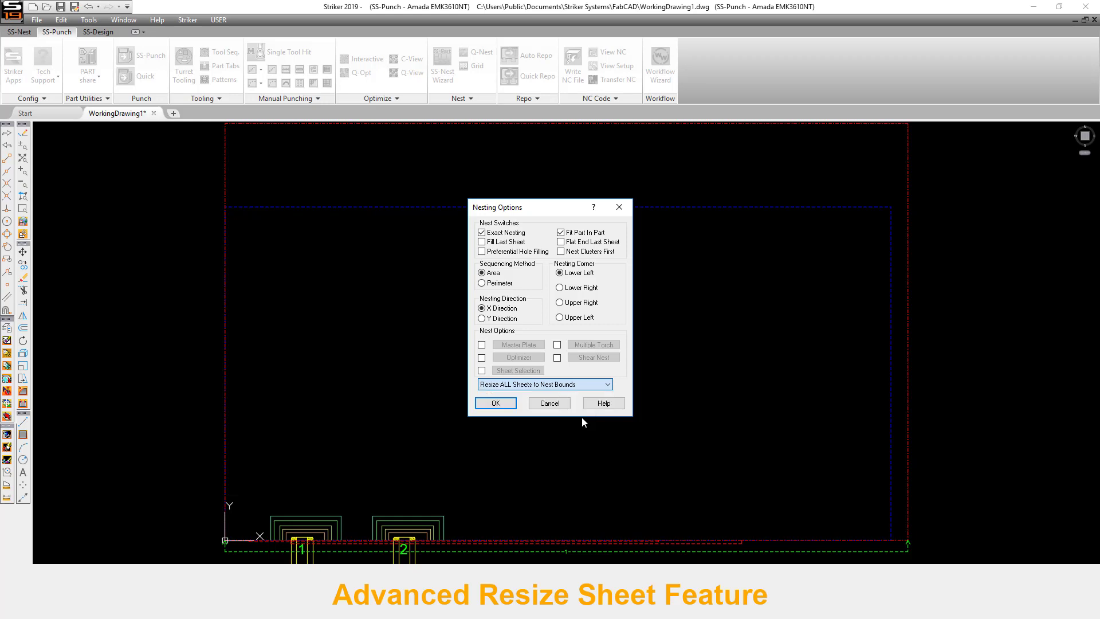
click(496, 403)
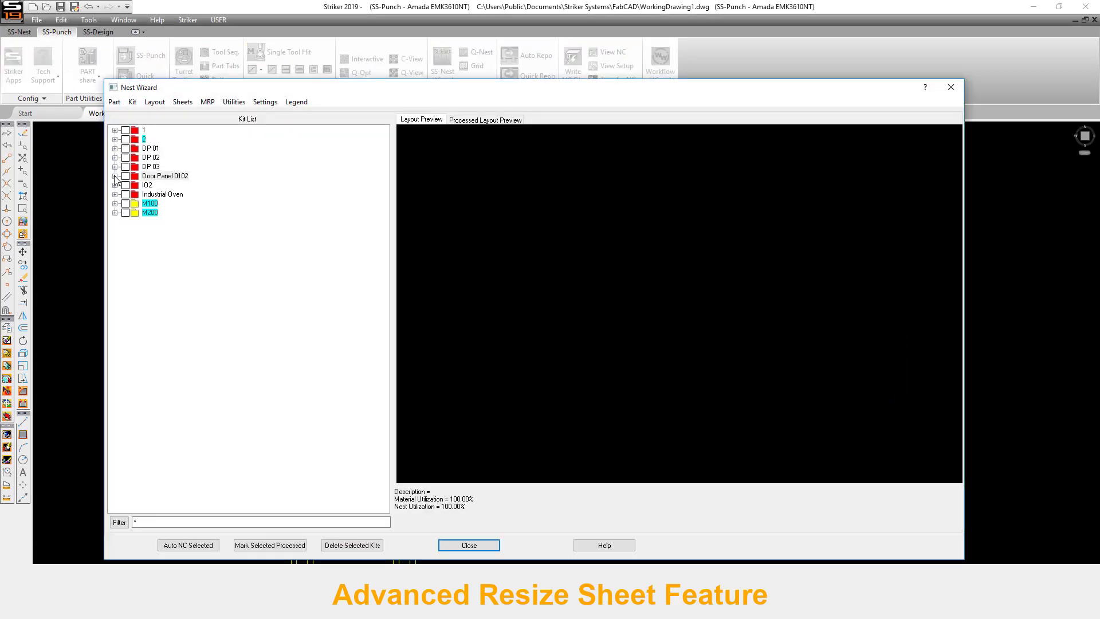
Tick Layout1-1 under Door Panel 0102 > SubJob1 and run Auto NC Selected on it.
click(115, 175)
click(126, 185)
click(177, 194)
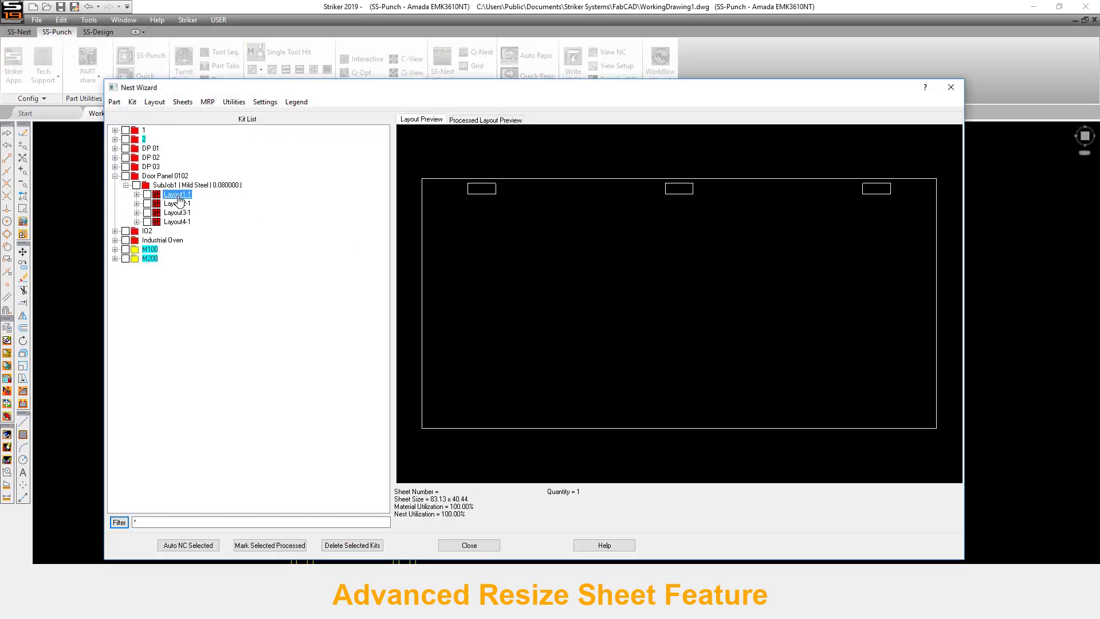
click(147, 194)
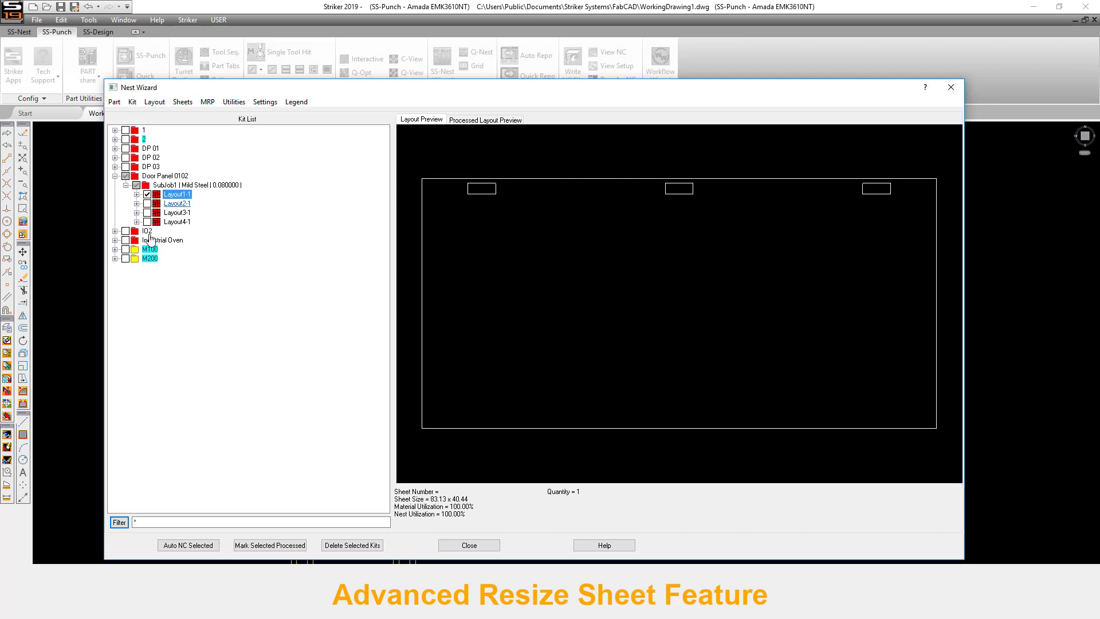
click(188, 545)
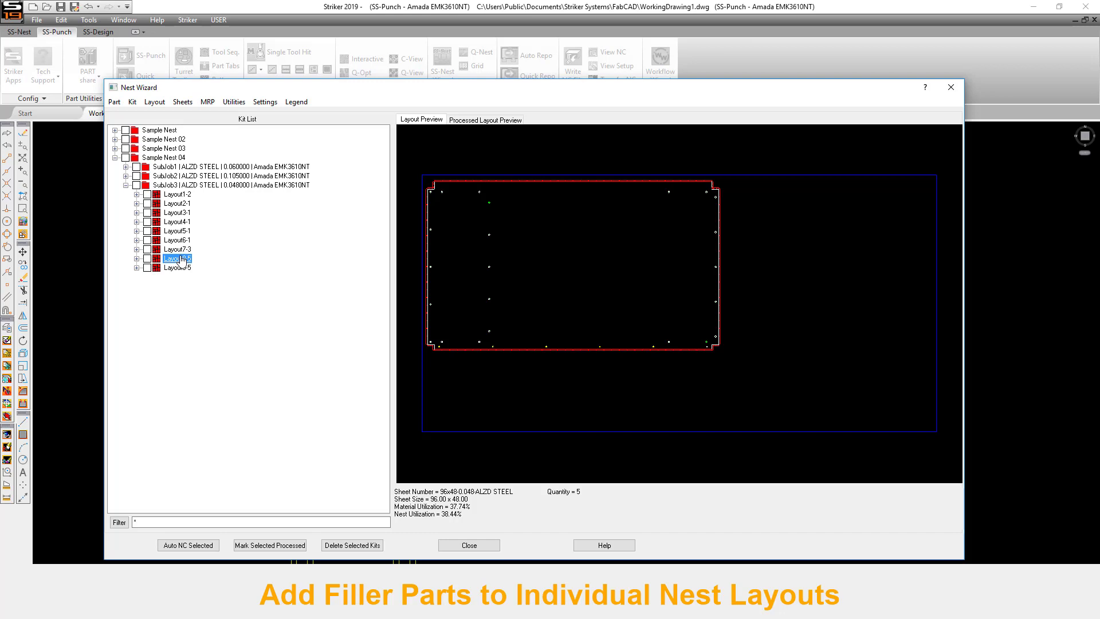
Add the DOOR CHANNEL punch part as a filler part on Layout8-5.
right_click(182, 261)
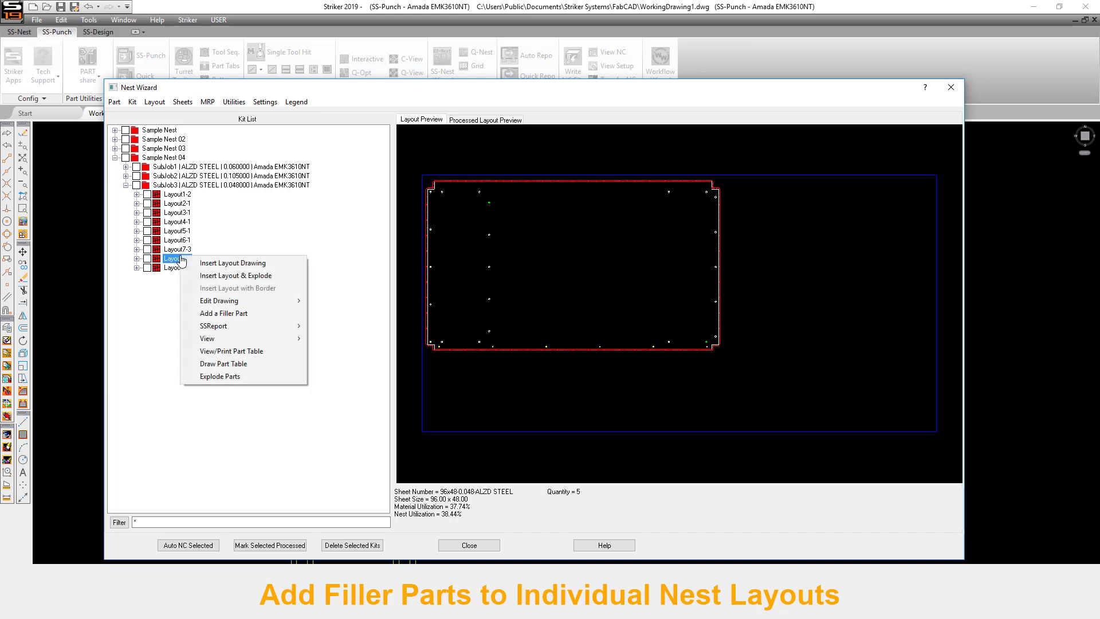
click(247, 314)
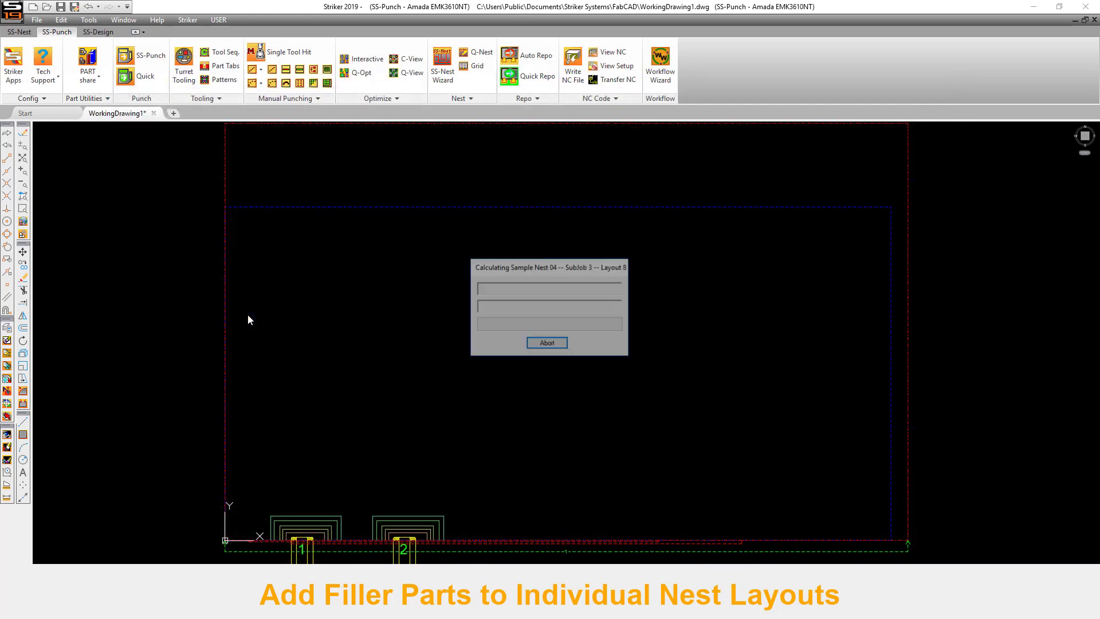
scroll(447, 356, down, 3)
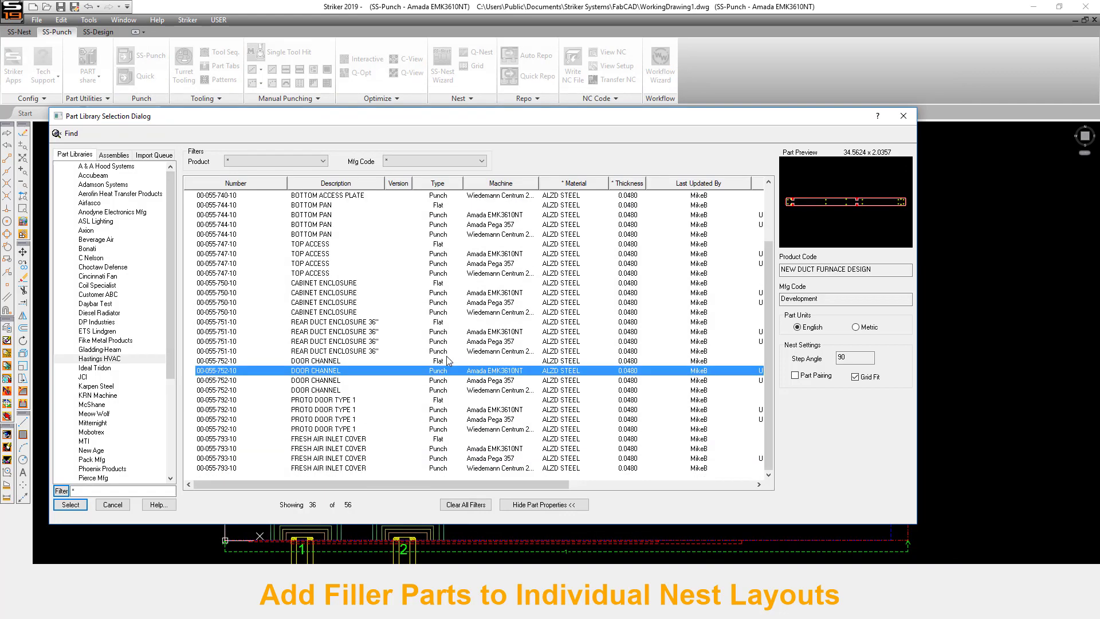
double_click(514, 373)
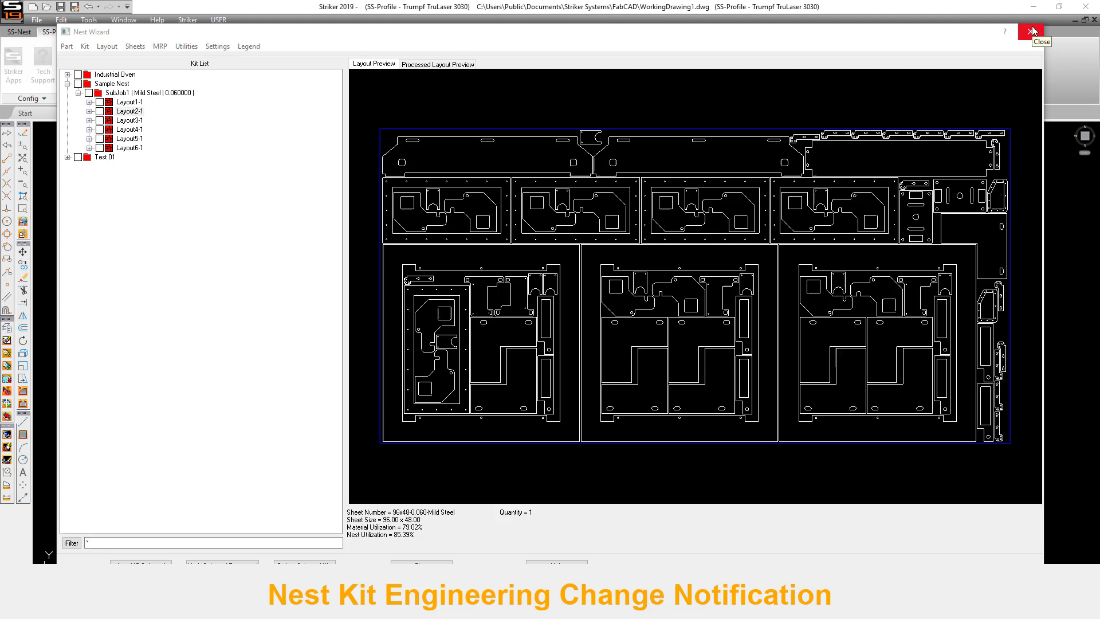
Close the Nest Wizard and select the L-shaped part for Corner Notch Modify.
click(1033, 31)
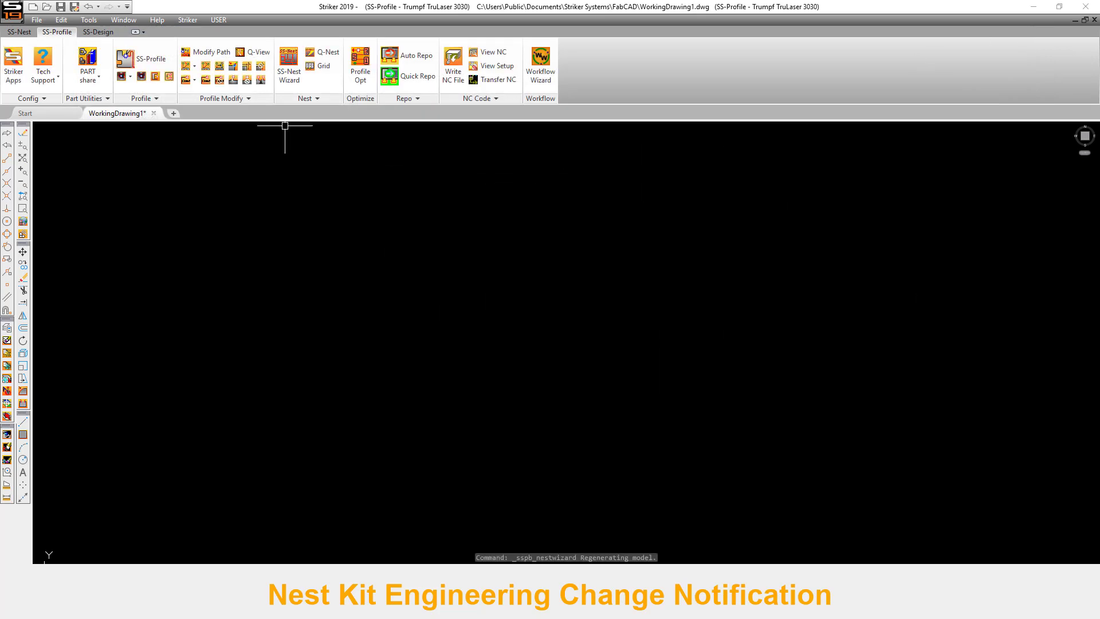
click(83, 64)
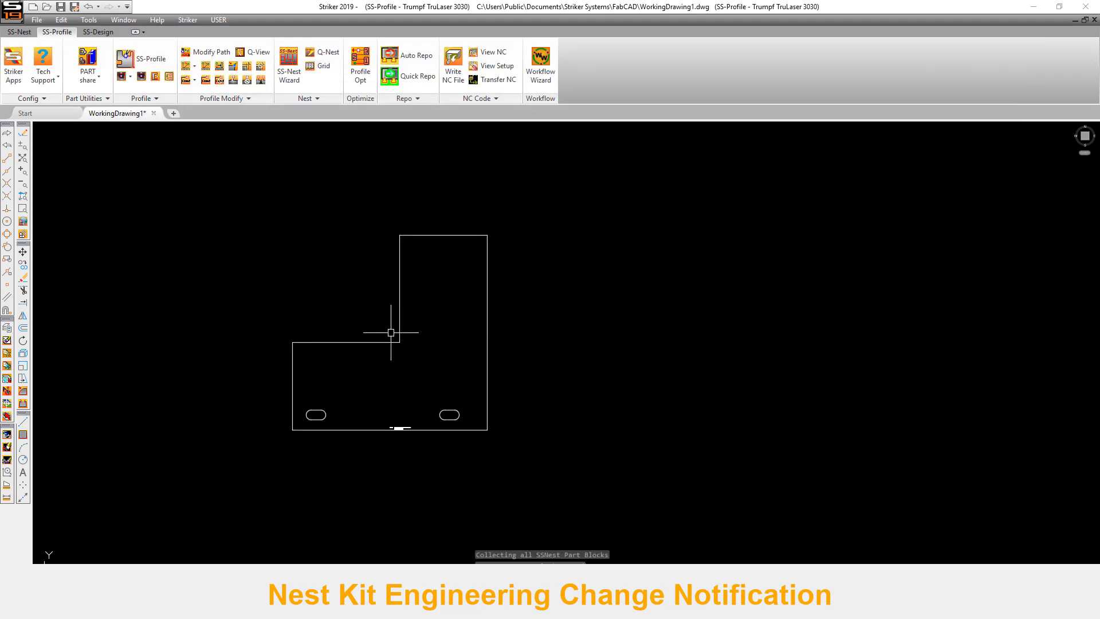
click(7, 460)
click(296, 204)
click(273, 354)
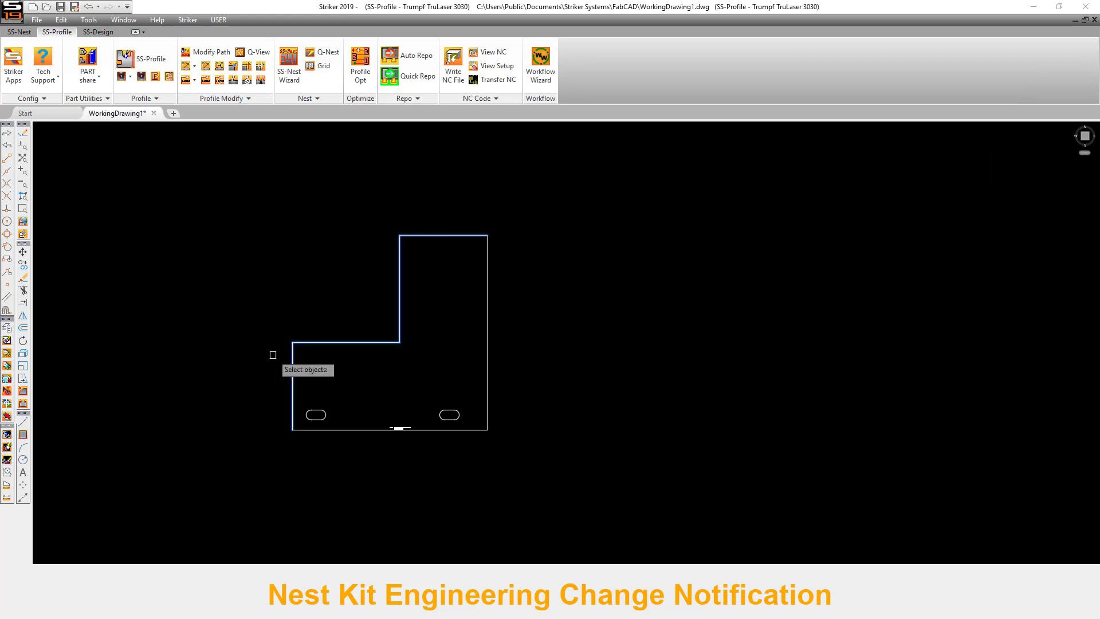
Set corner notch Relief 1 to 5 and check the part back into PARTshare.
key(Return)
text(5)
click(527, 346)
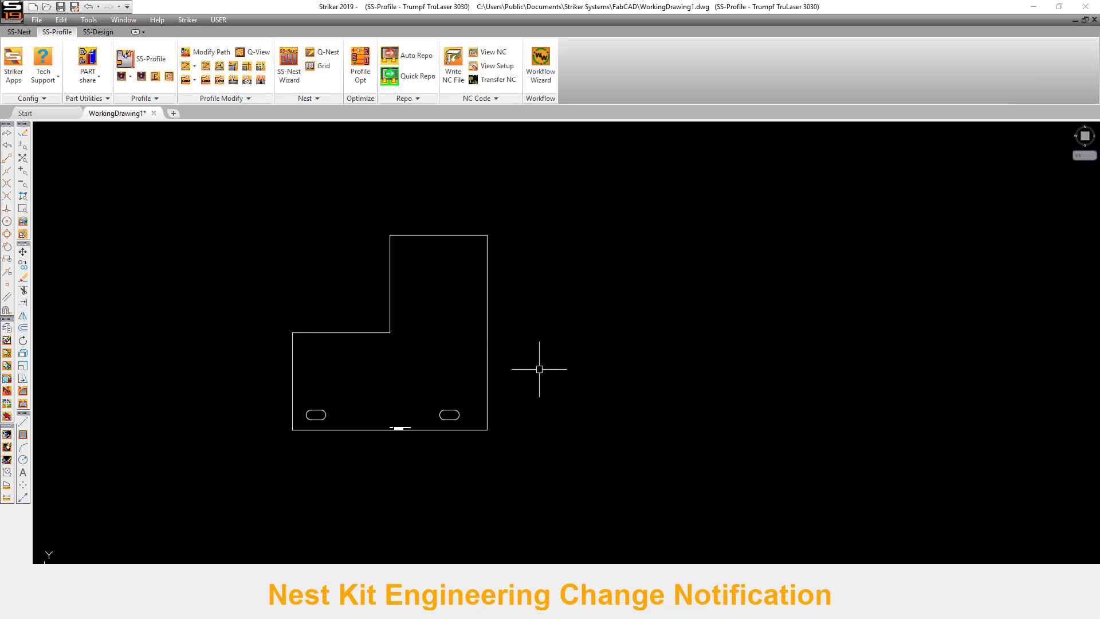
click(88, 63)
click(259, 118)
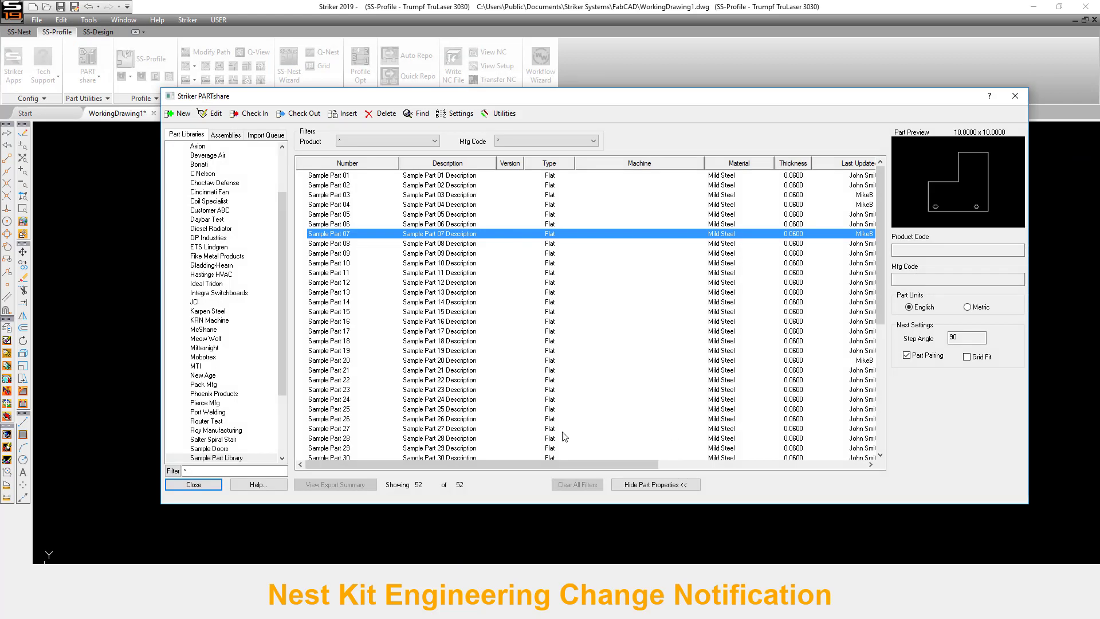
Close the PARTshare dialog and launch SS-Nest Wizard.
click(194, 485)
click(288, 68)
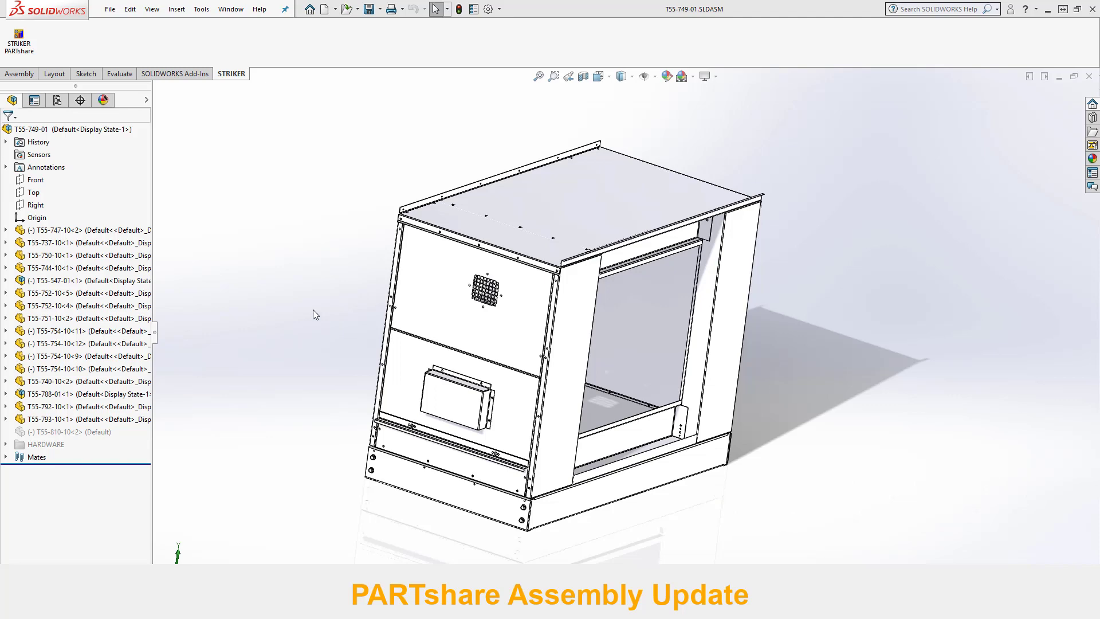
click(19, 40)
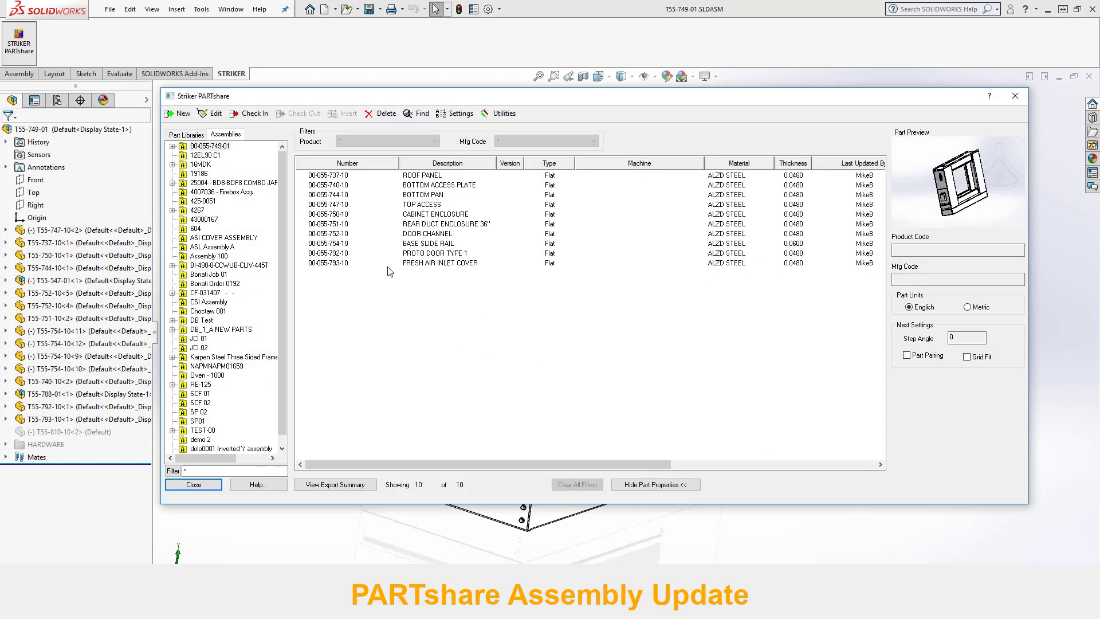
double_click(207, 147)
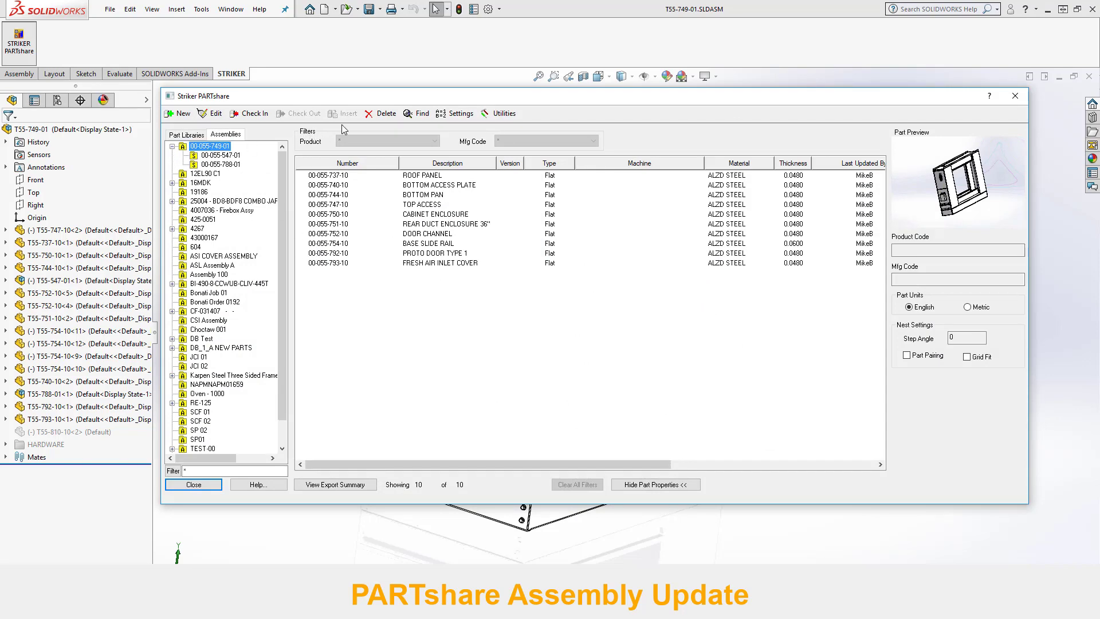
click(253, 115)
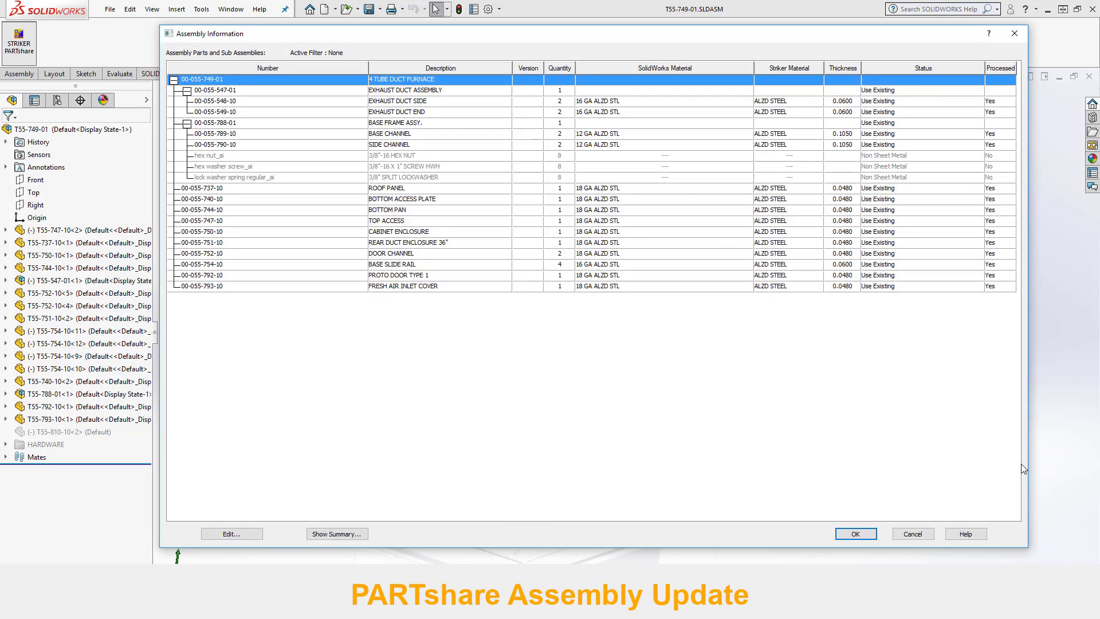
click(888, 231)
click(888, 232)
click(888, 256)
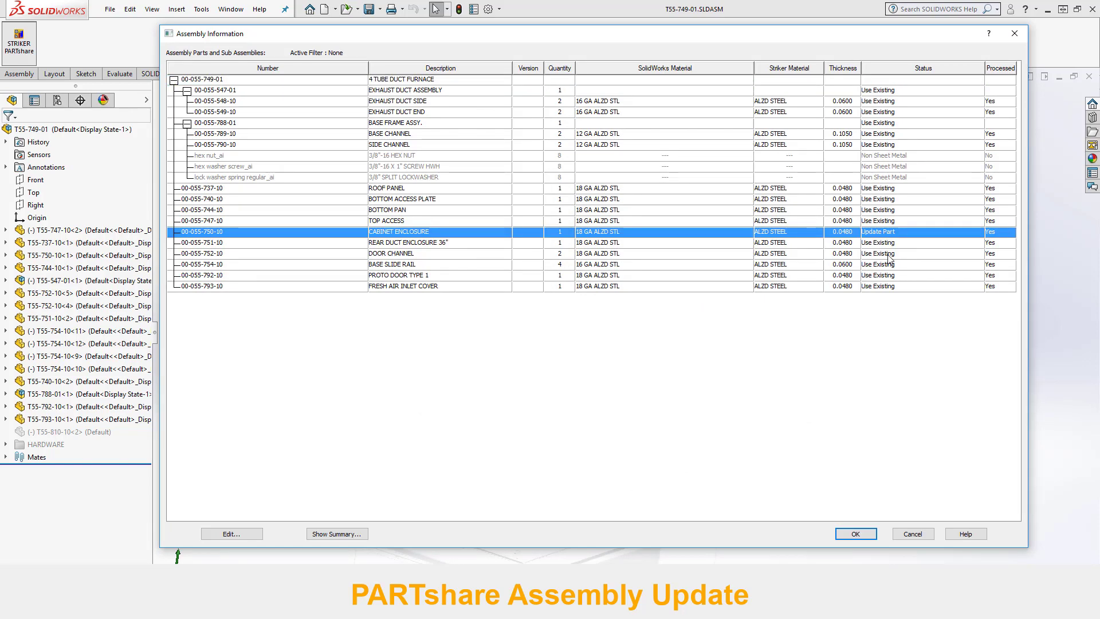
click(888, 258)
click(886, 278)
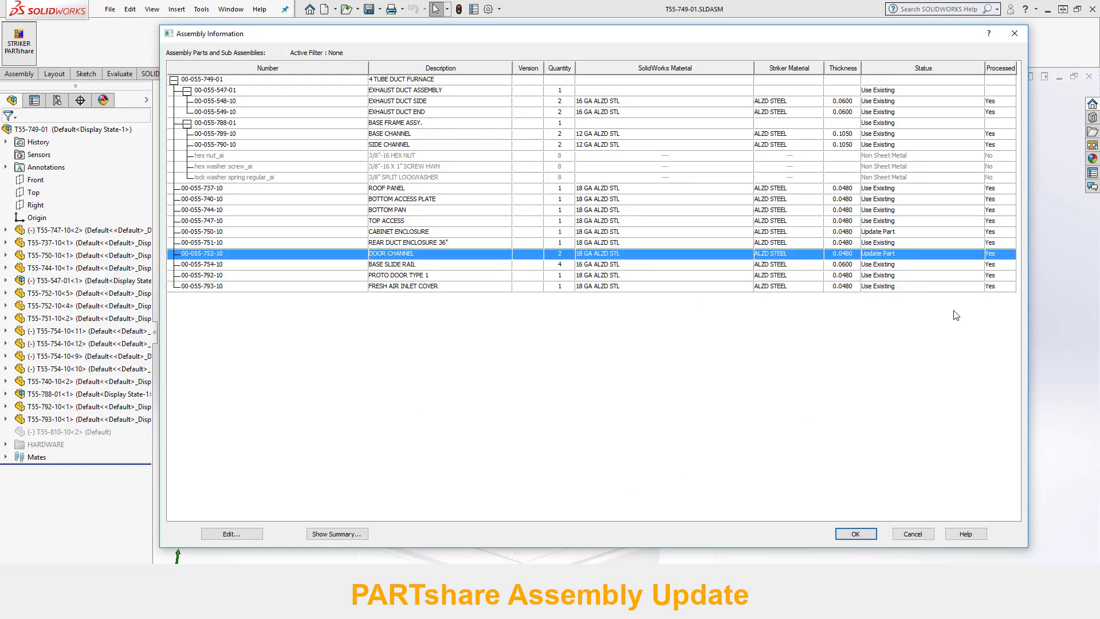
click(856, 534)
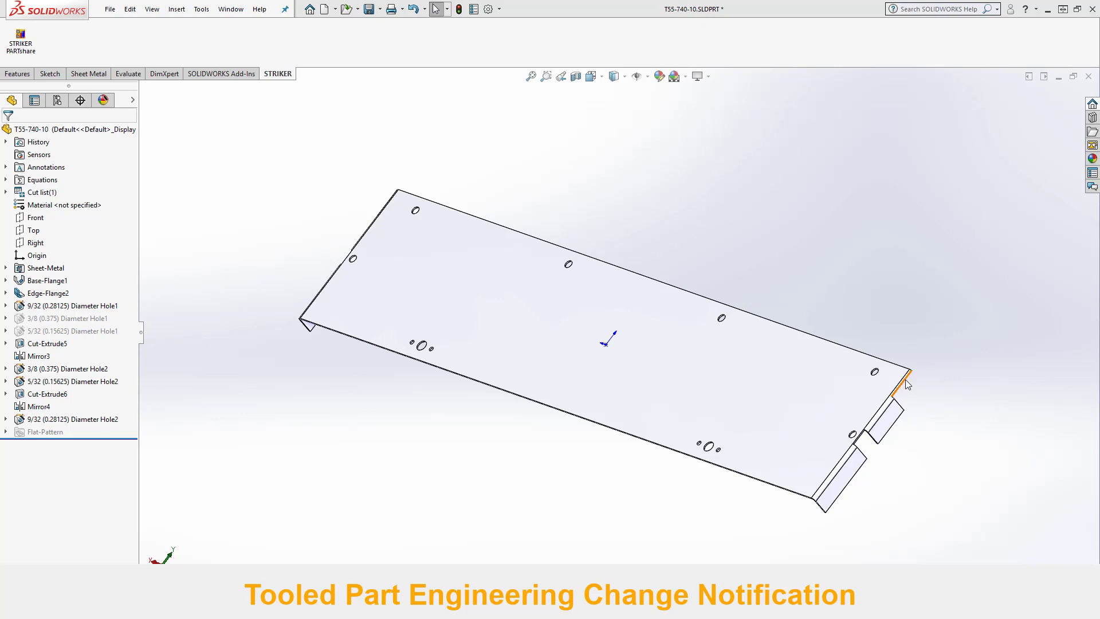
Check in the BOTTOM ACCESS PLATE, updating the library part with reason 'Changed Notch Size'.
click(30, 53)
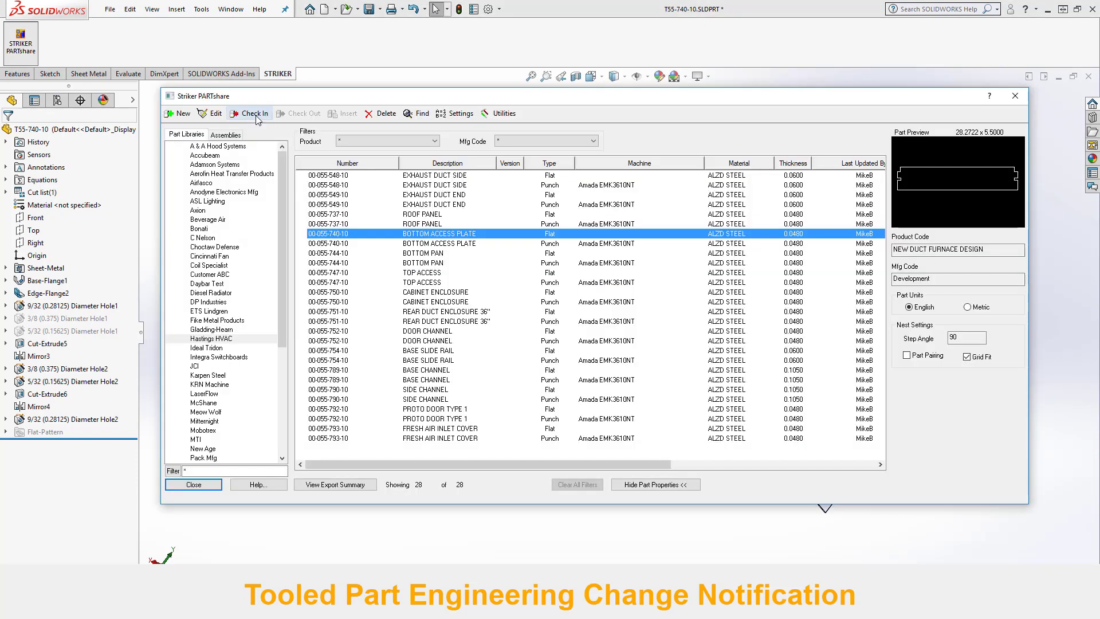
click(254, 113)
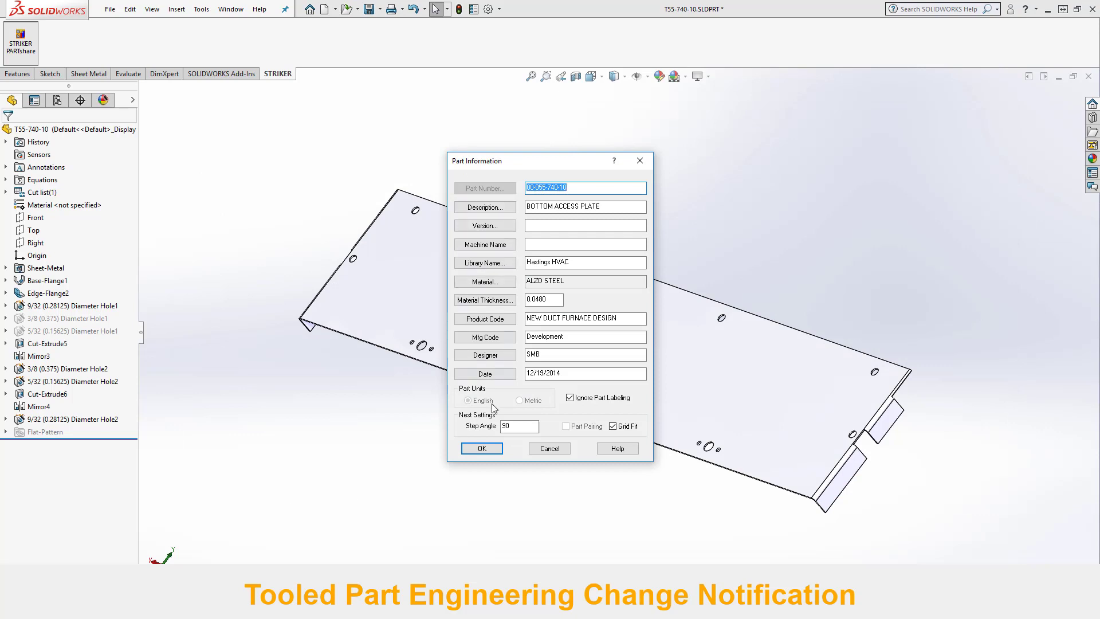
click(482, 448)
click(564, 342)
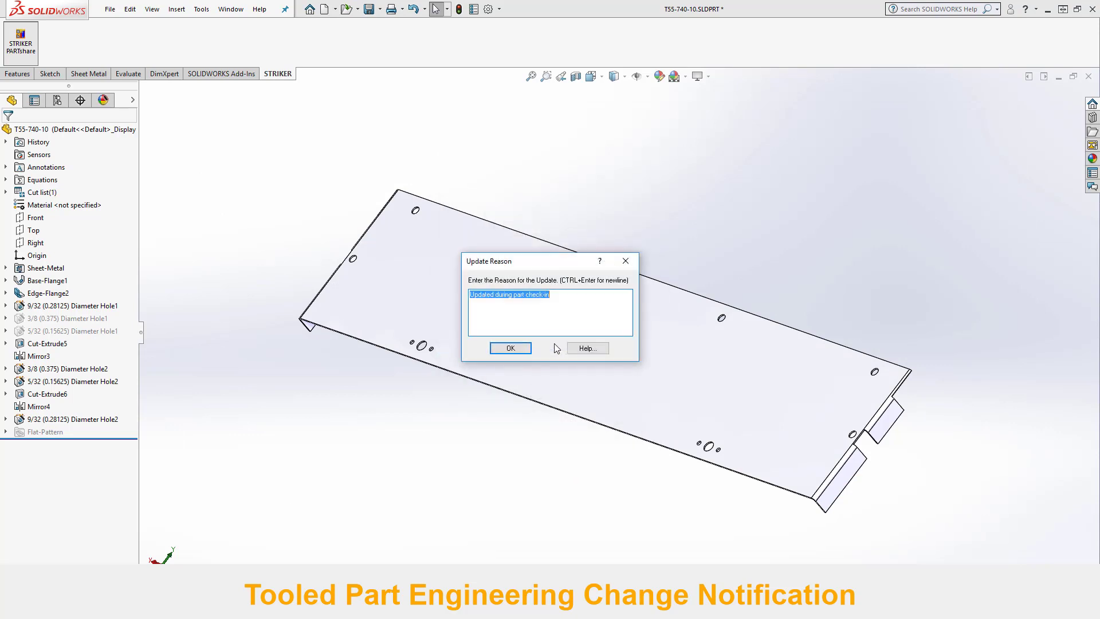
text(Changed Notch Size)
click(518, 351)
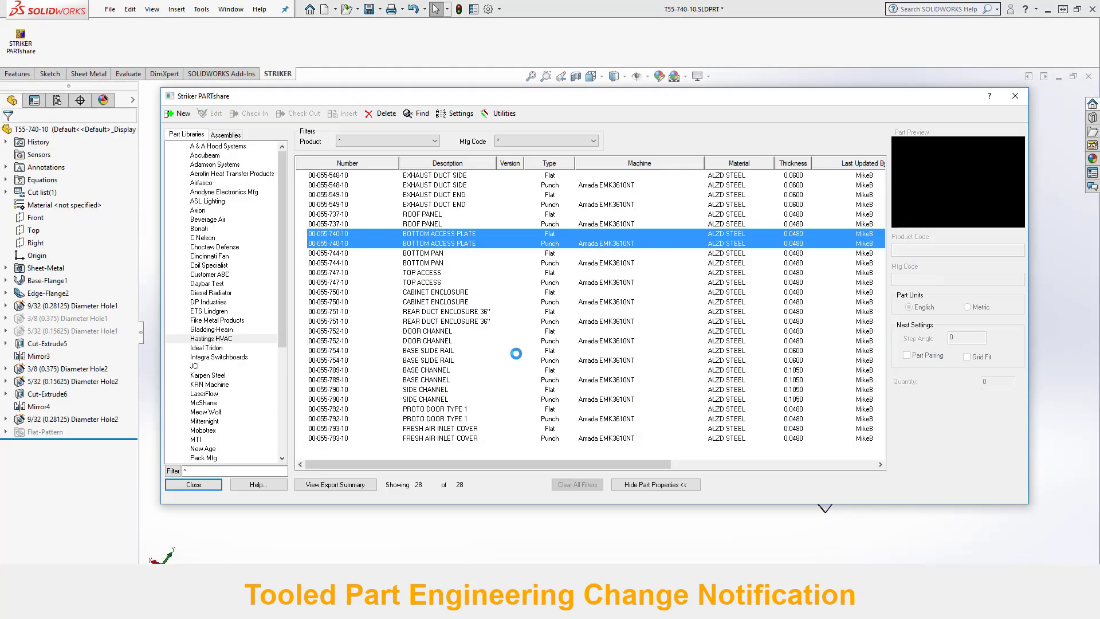
Review the BOTTOM ACCESS PLATE revision history, including the Changed Notch Size record, without changes.
click(656, 262)
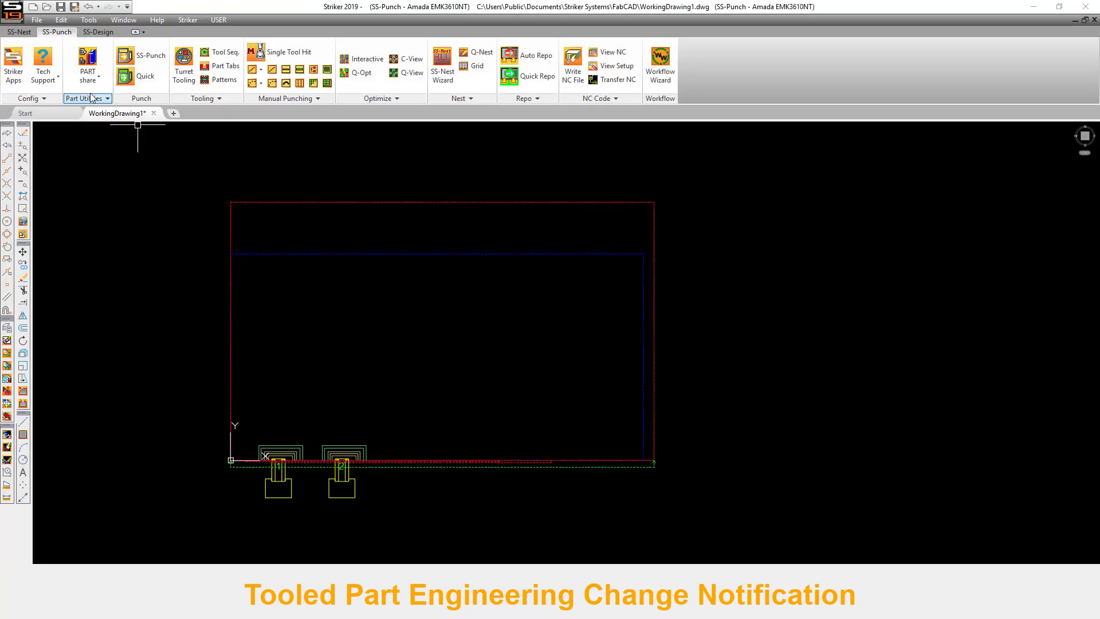
click(88, 57)
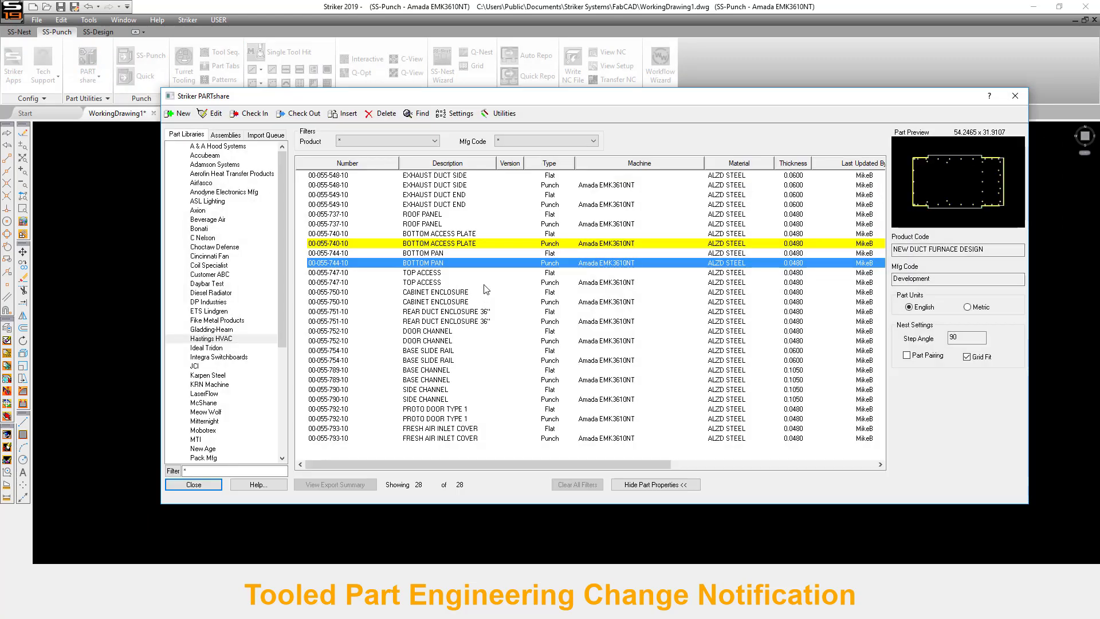
click(475, 235)
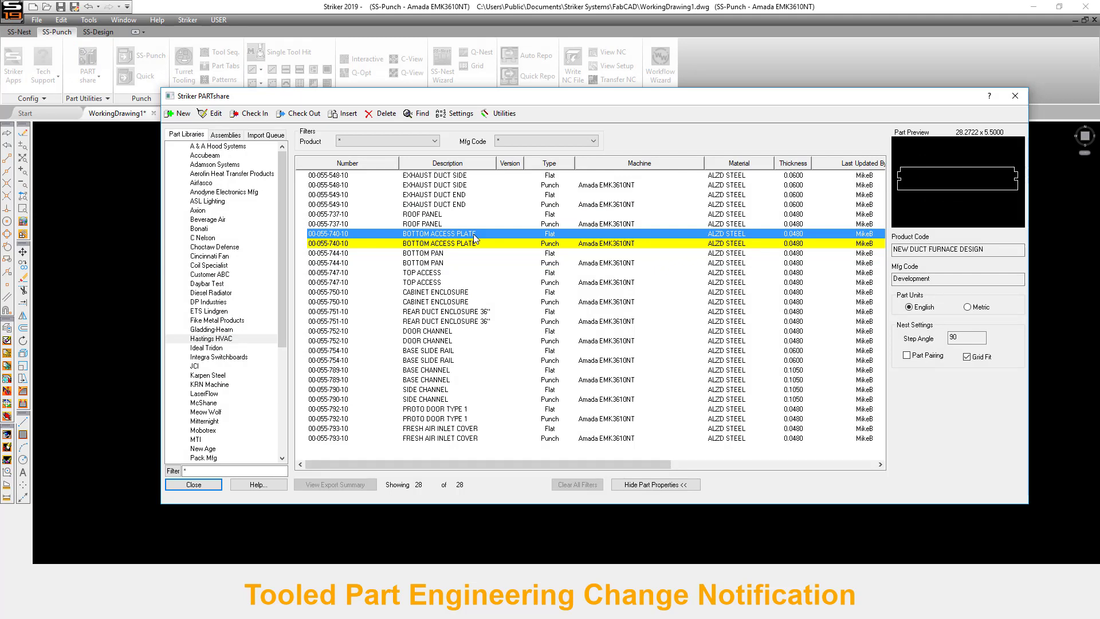
right_click(475, 237)
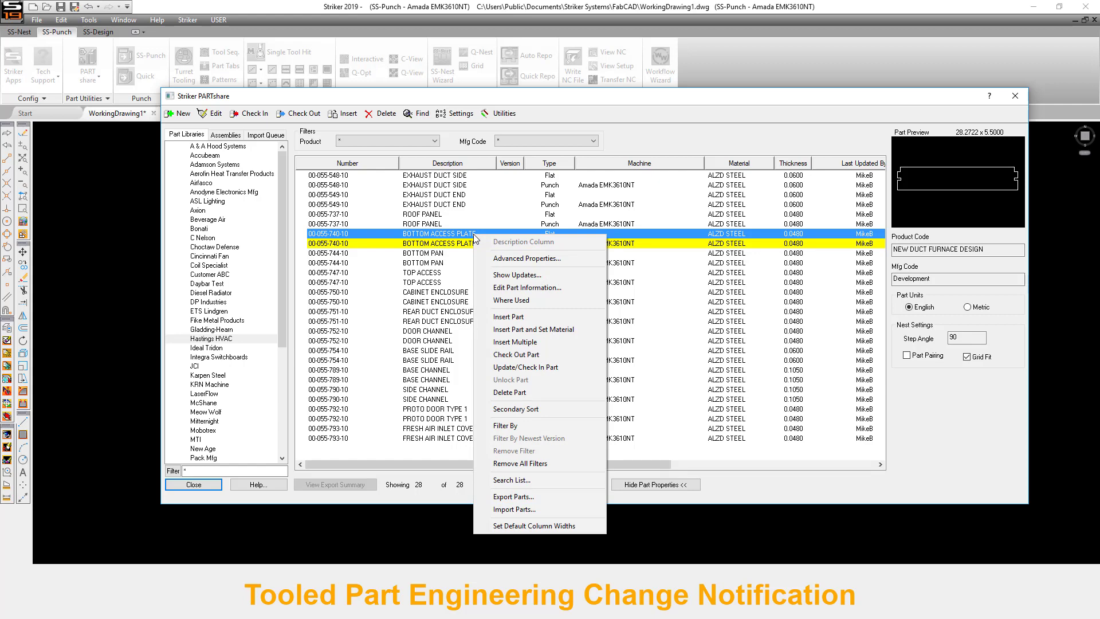
click(568, 258)
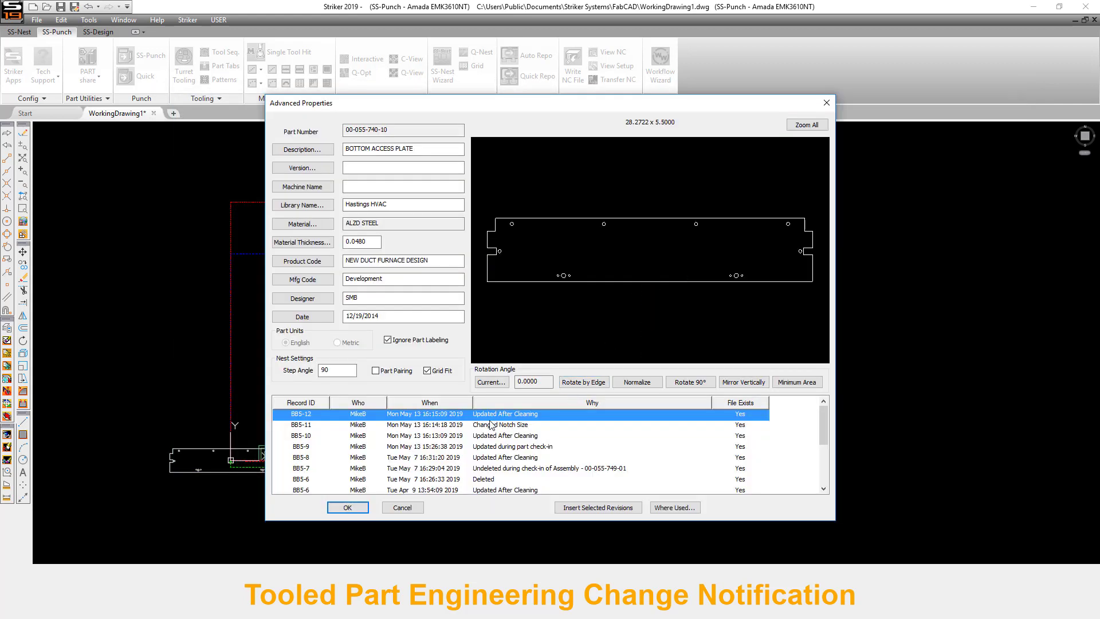
click(469, 426)
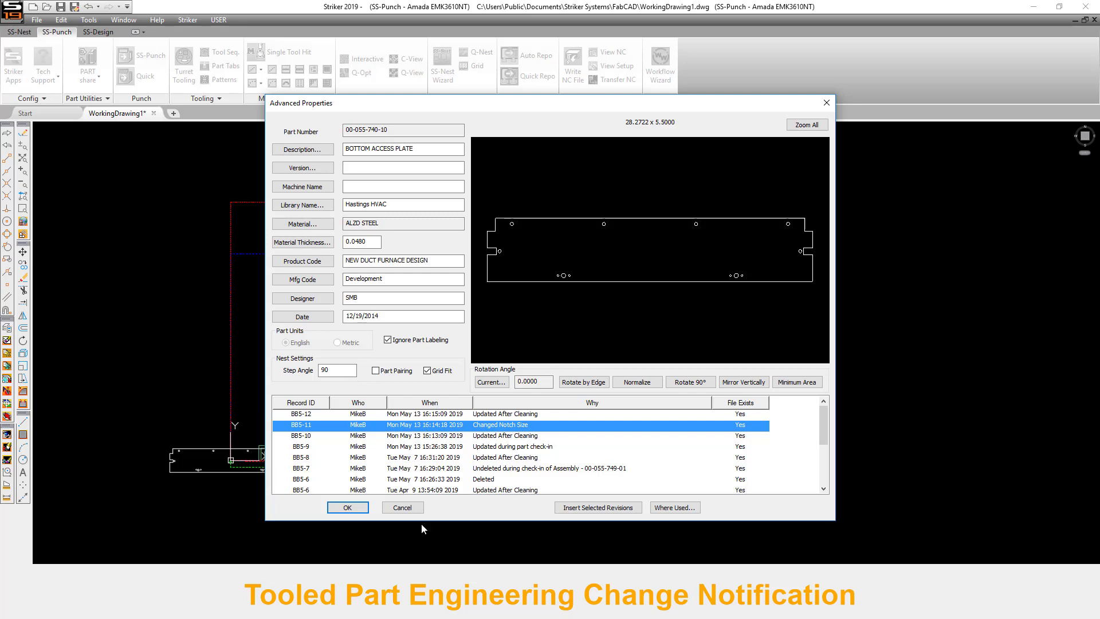
click(412, 509)
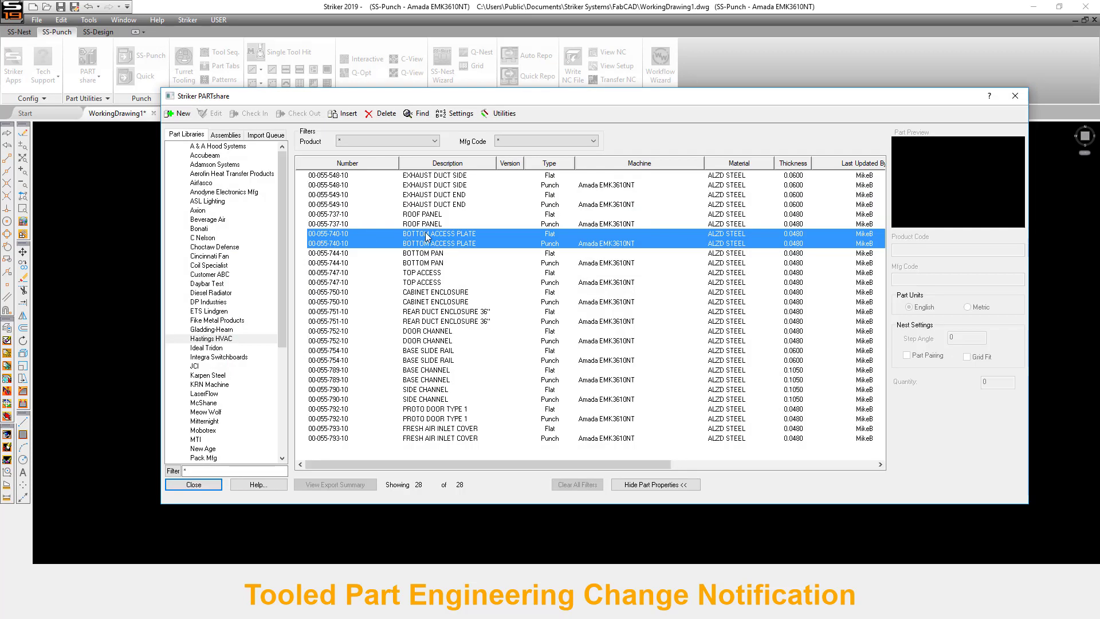
Insert the BOTTOM ACCESS PLATE punch part and auto-tool its edge with Quick tooling.
click(342, 113)
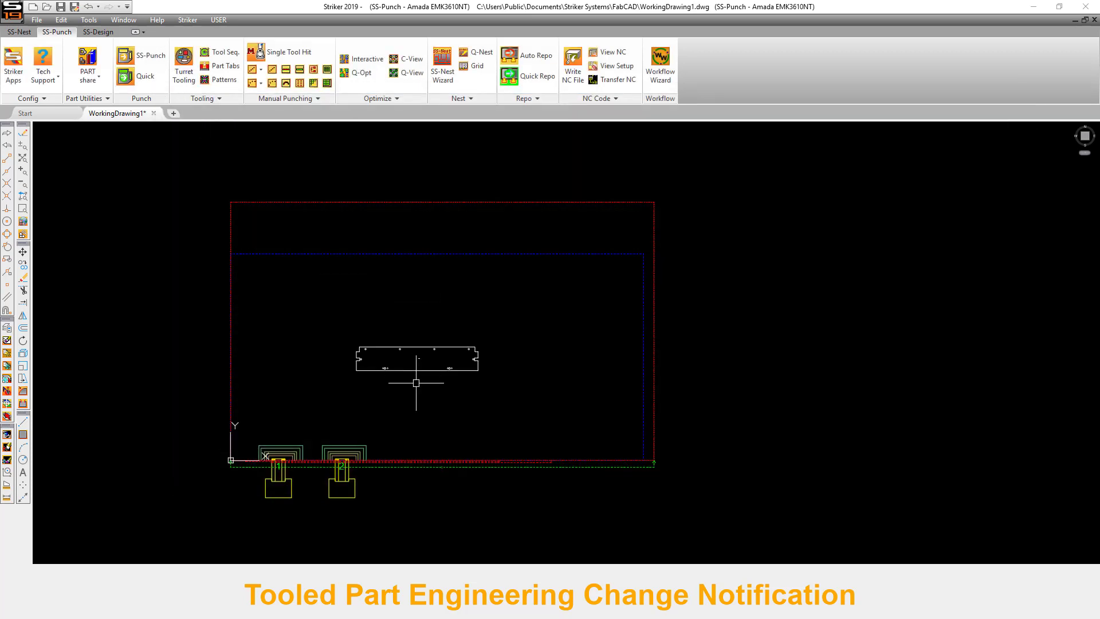
click(141, 76)
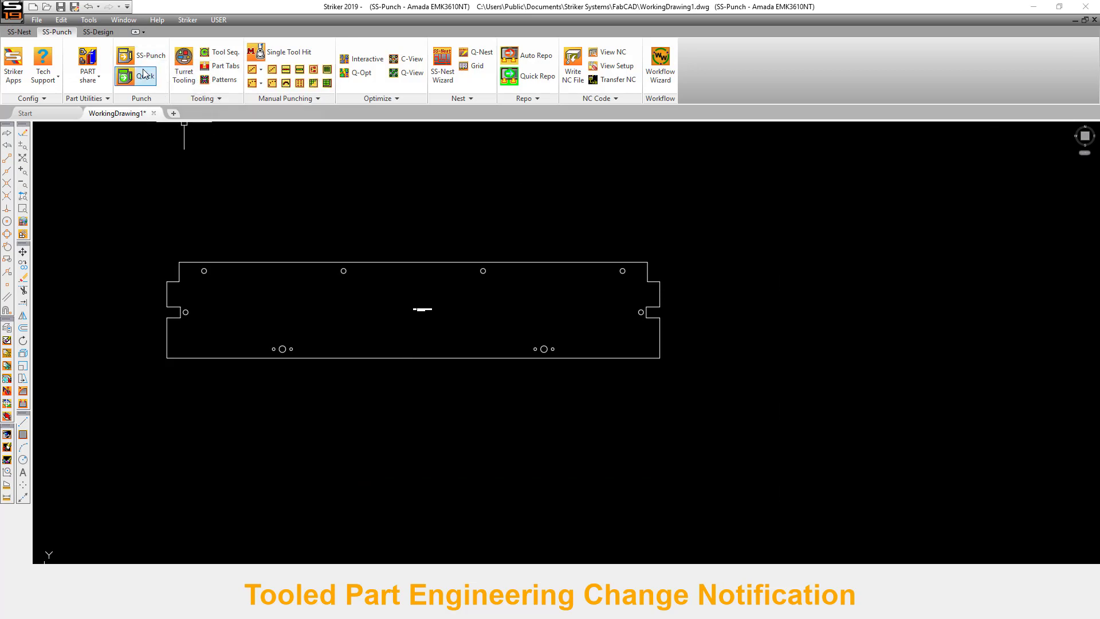
click(387, 266)
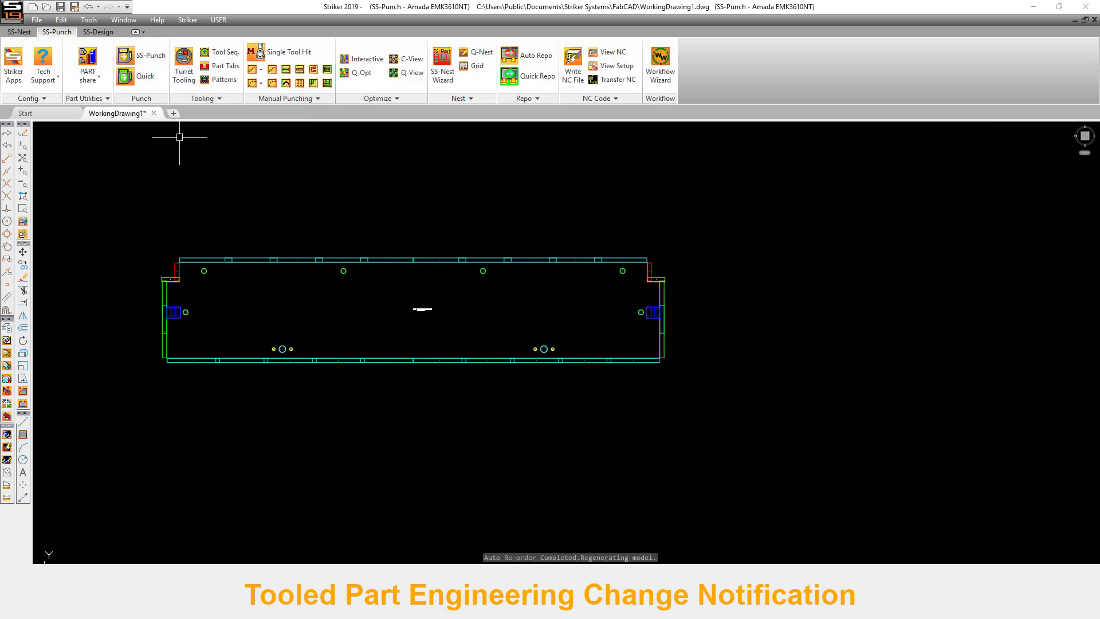
Check the tooled BOTTOM ACCESS PLATE back into PARTshare, confirming and accepting the update reason.
click(88, 64)
click(409, 243)
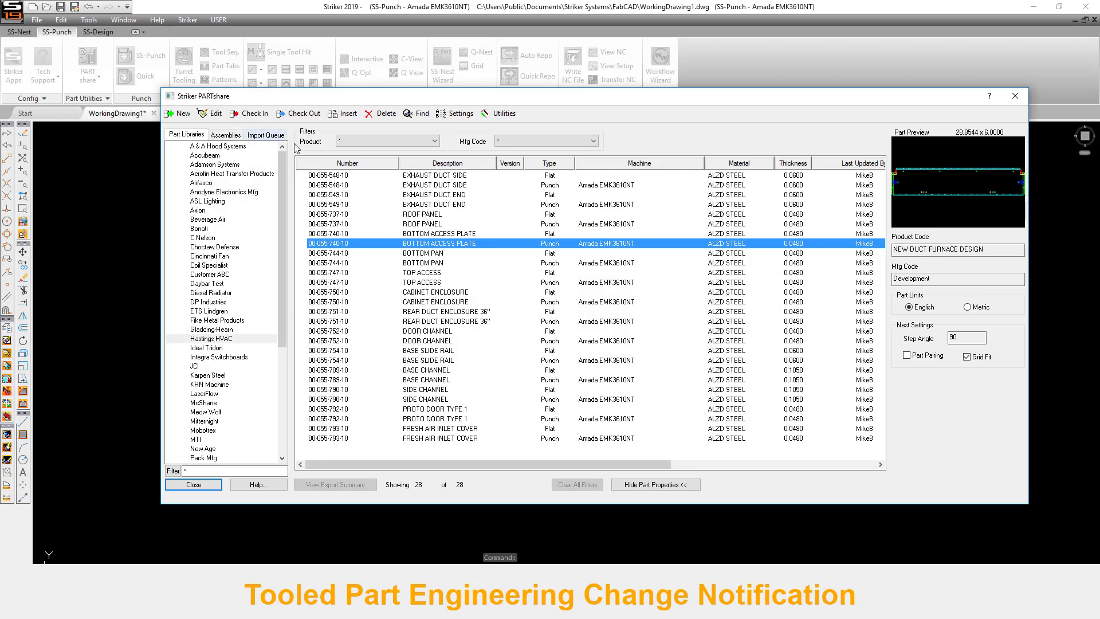
click(249, 113)
click(110, 418)
click(683, 226)
key(Return)
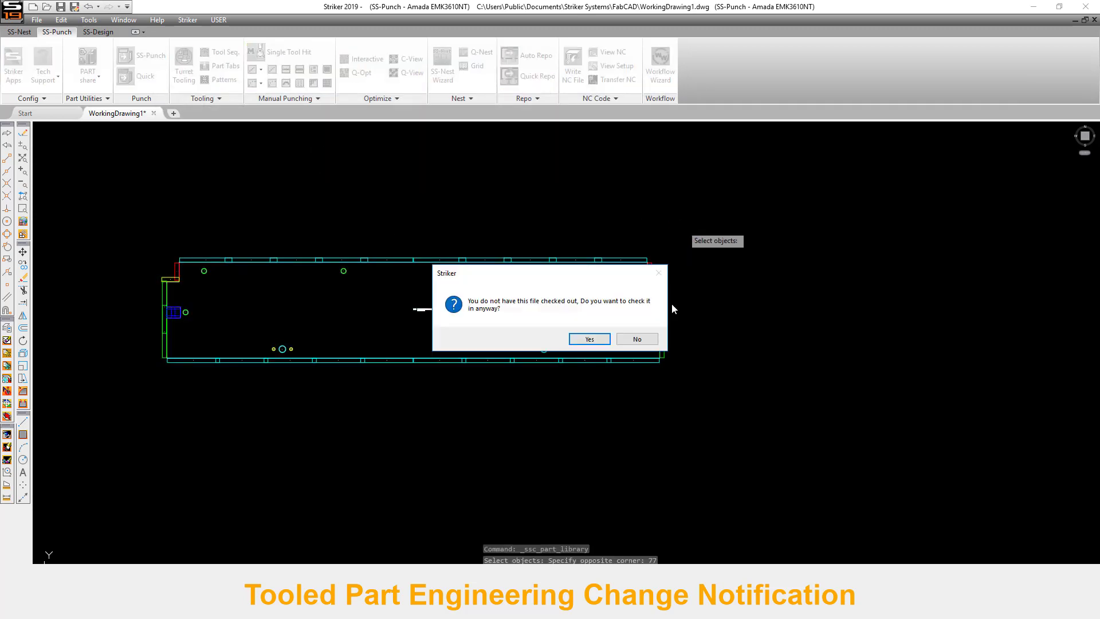
key(Return)
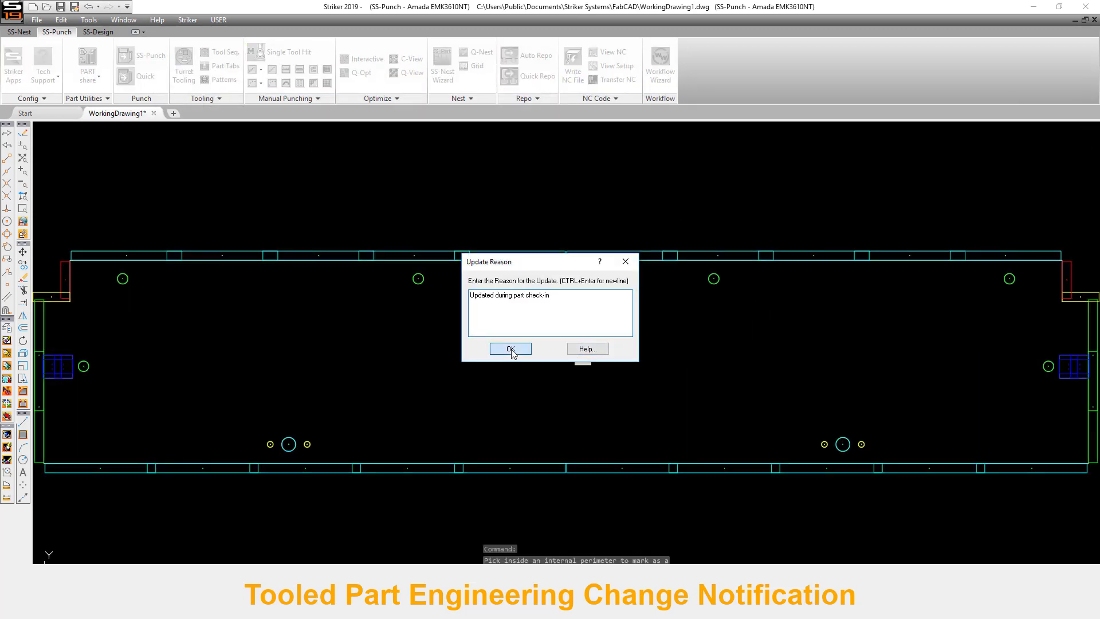
click(512, 351)
click(731, 332)
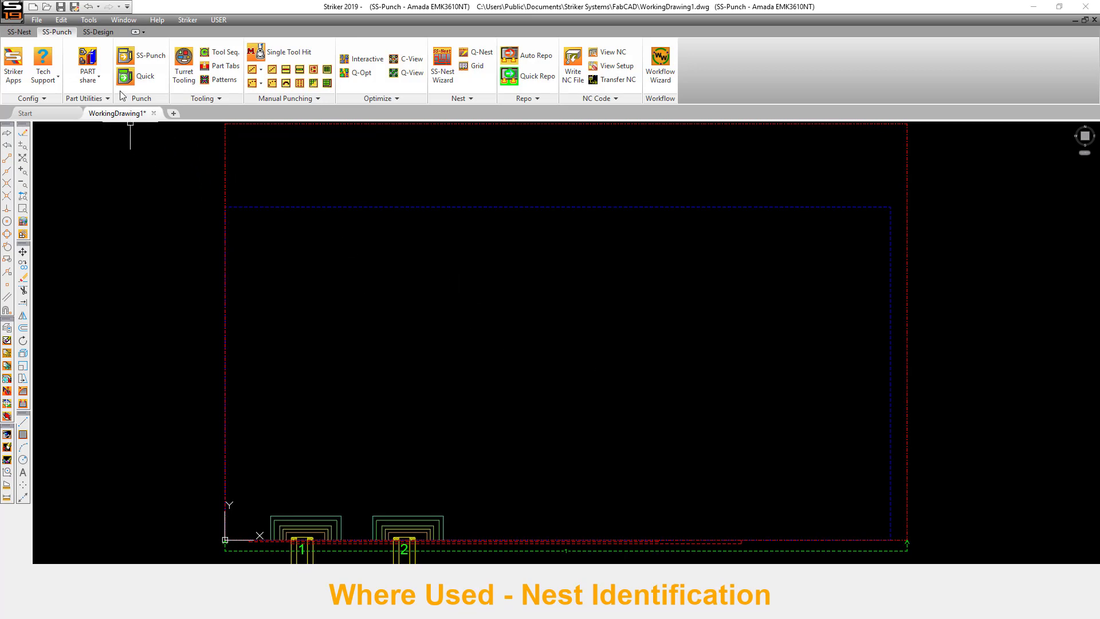
Show Where Used for the BOTTOM ACCESS PLATE to list the two nest kits using it.
click(84, 57)
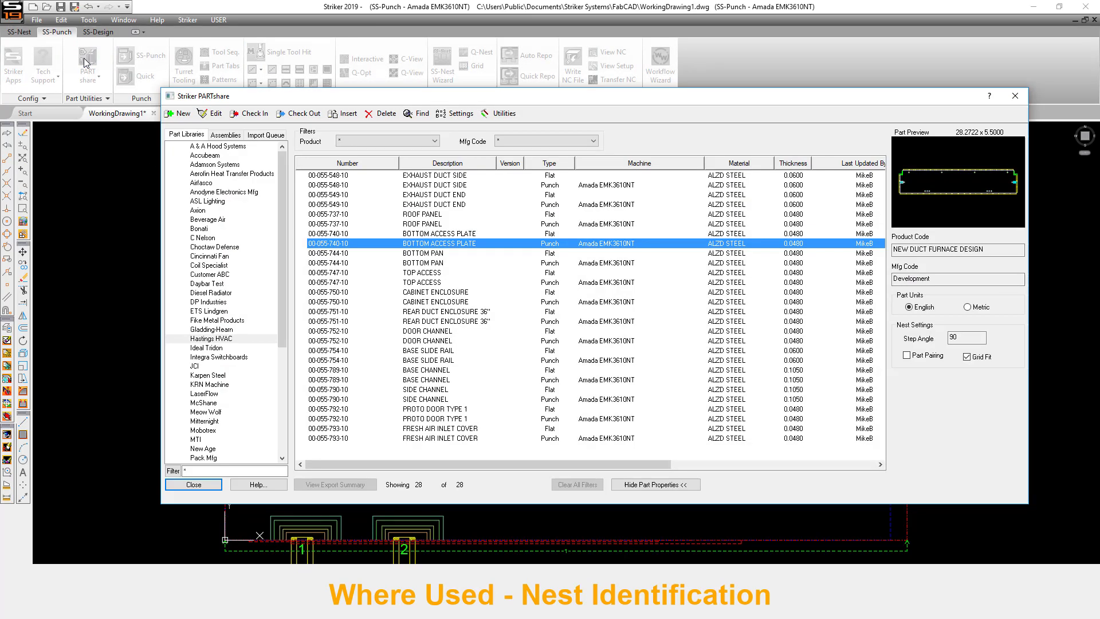
right_click(512, 243)
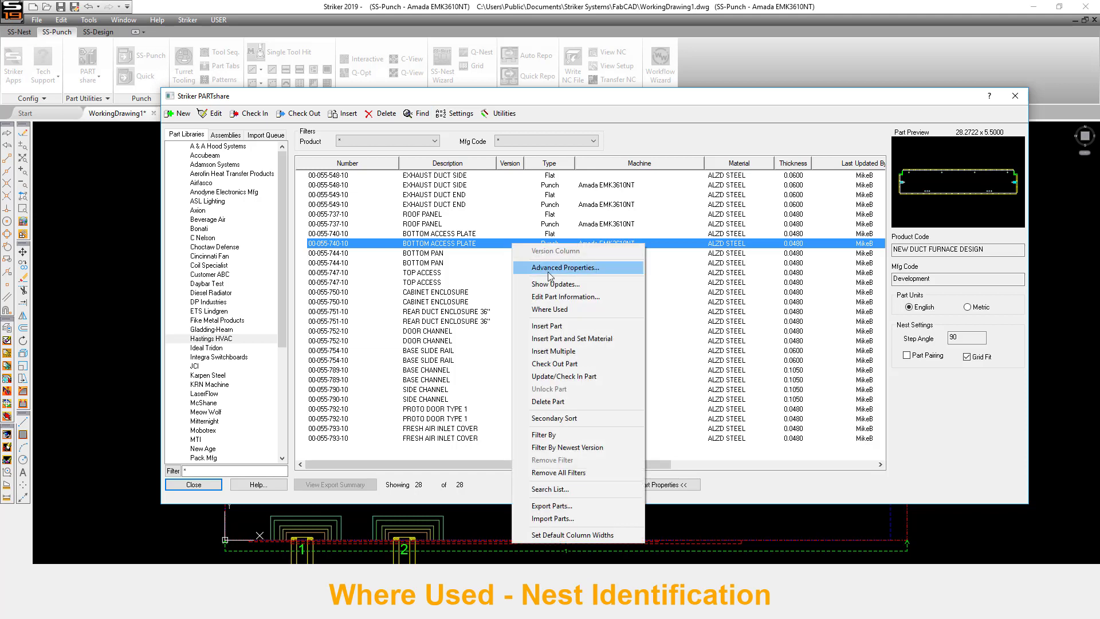
click(572, 310)
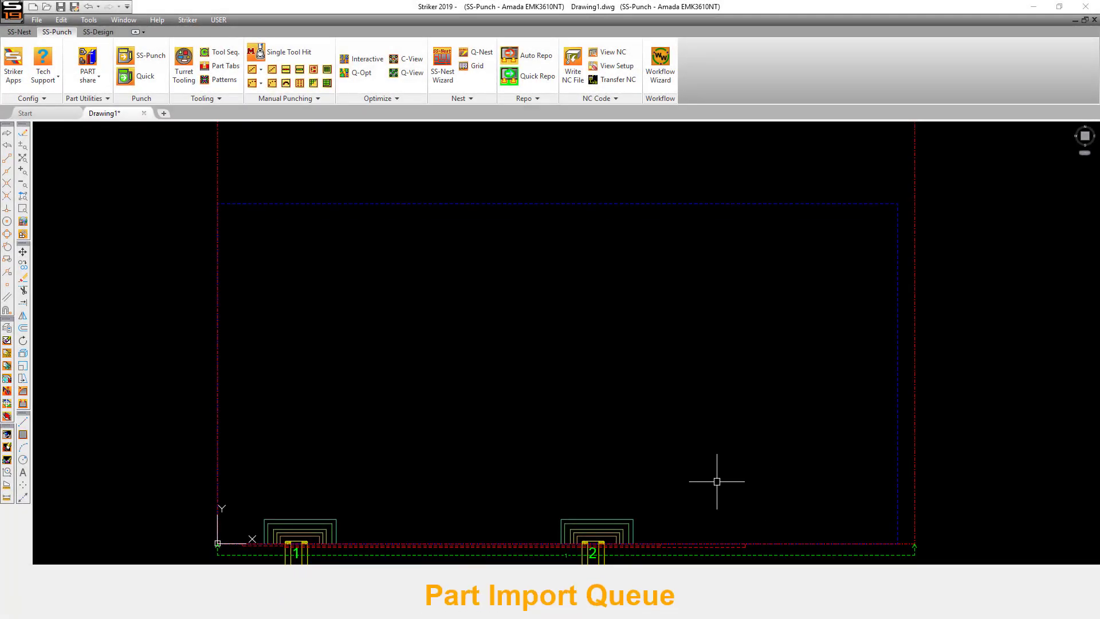
Queue DXF Part 01 through DXF Part 200 in the PARTshare Import Queue, then select DXF Part 02.
click(94, 58)
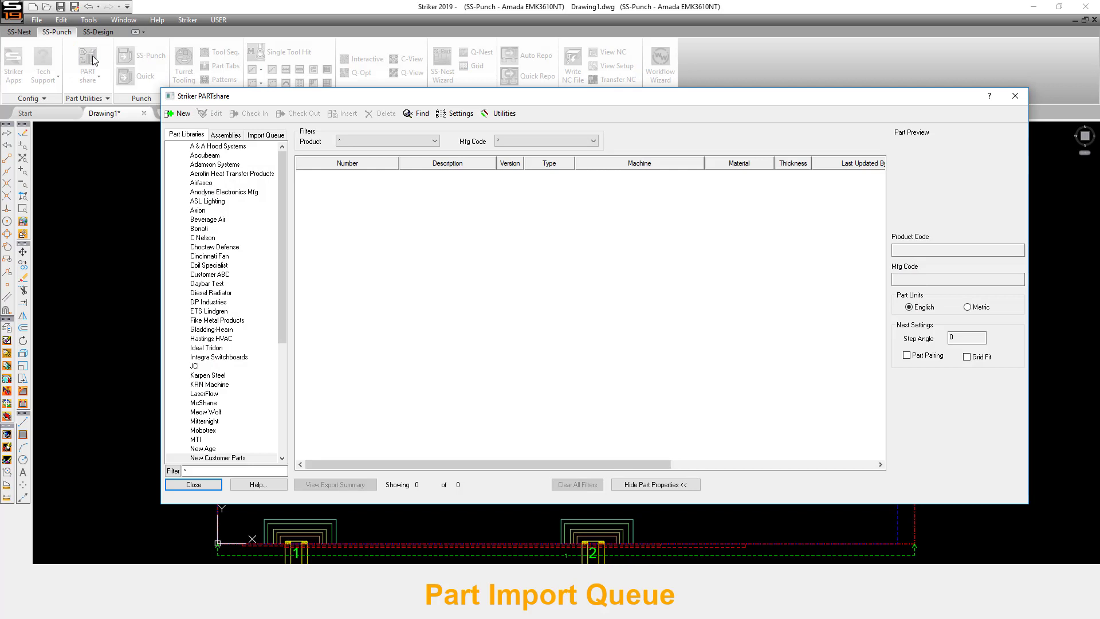
click(273, 135)
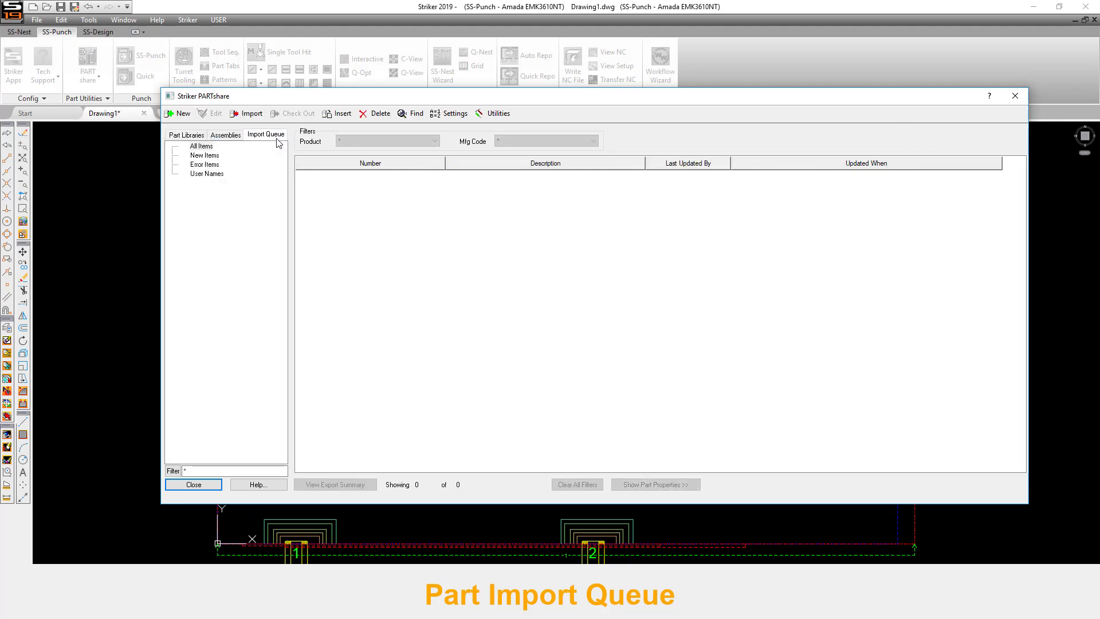
click(183, 115)
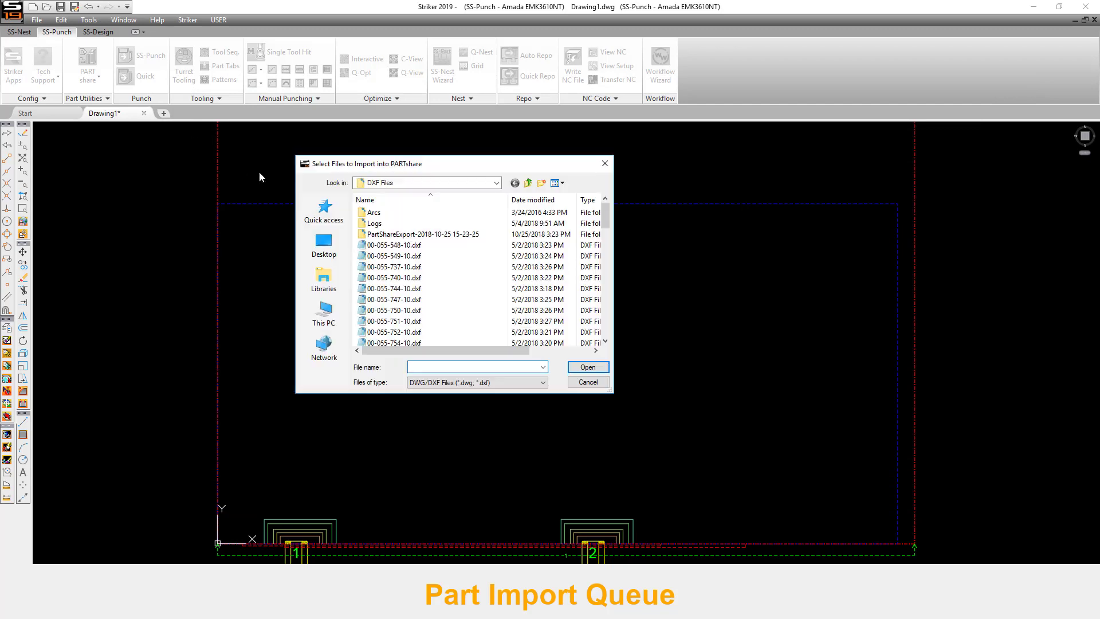
scroll(437, 290, down, 5)
click(449, 284)
scroll(453, 286, down, 5)
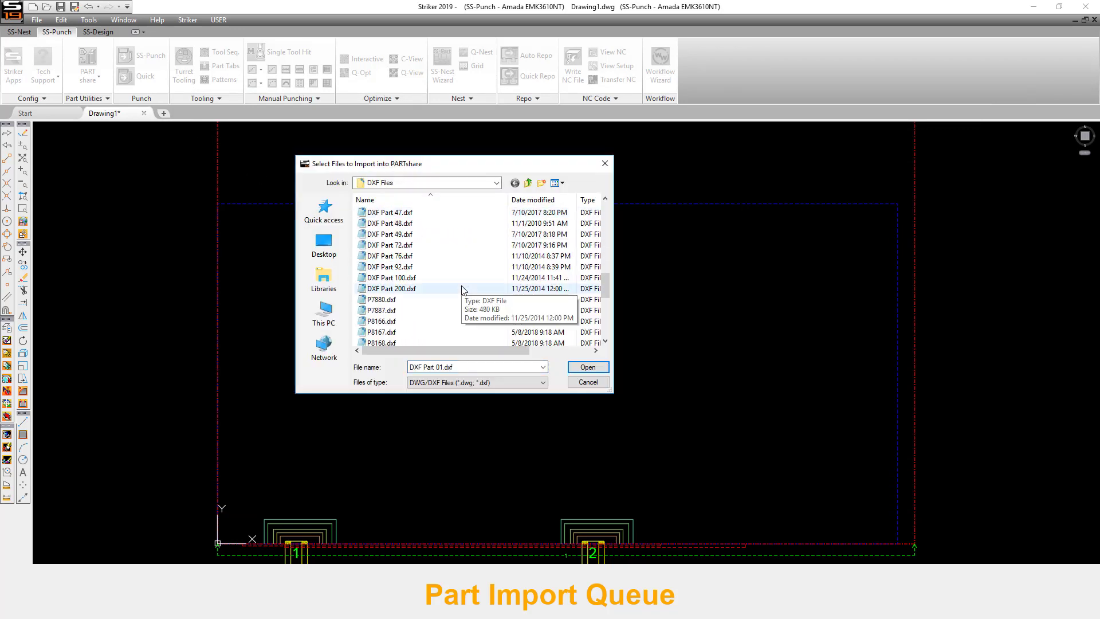
shift+click(409, 289)
click(588, 366)
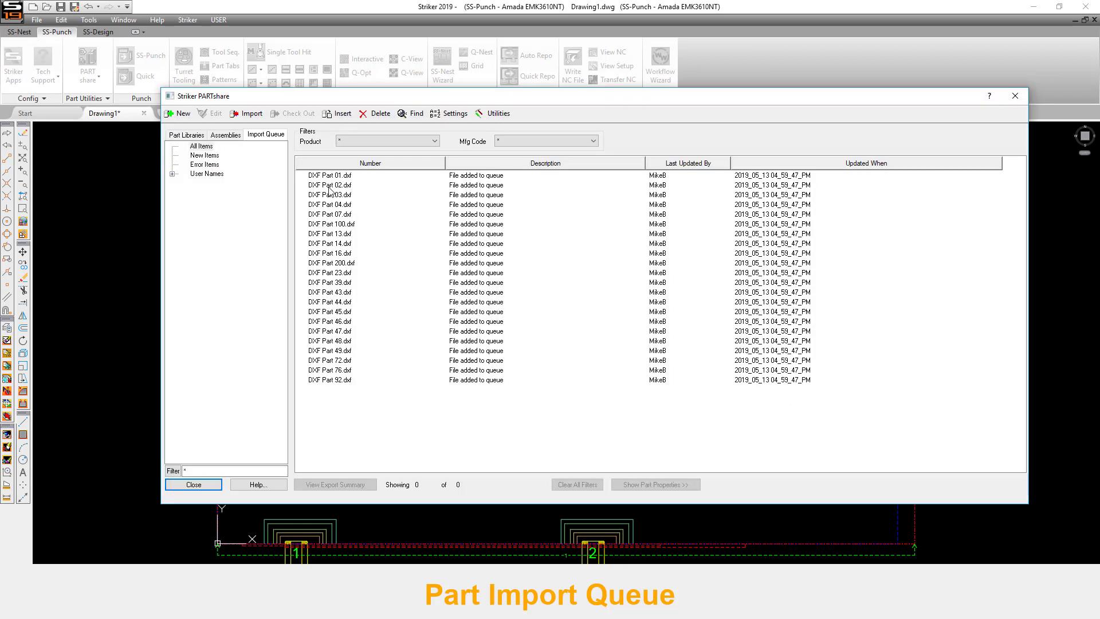
click(329, 185)
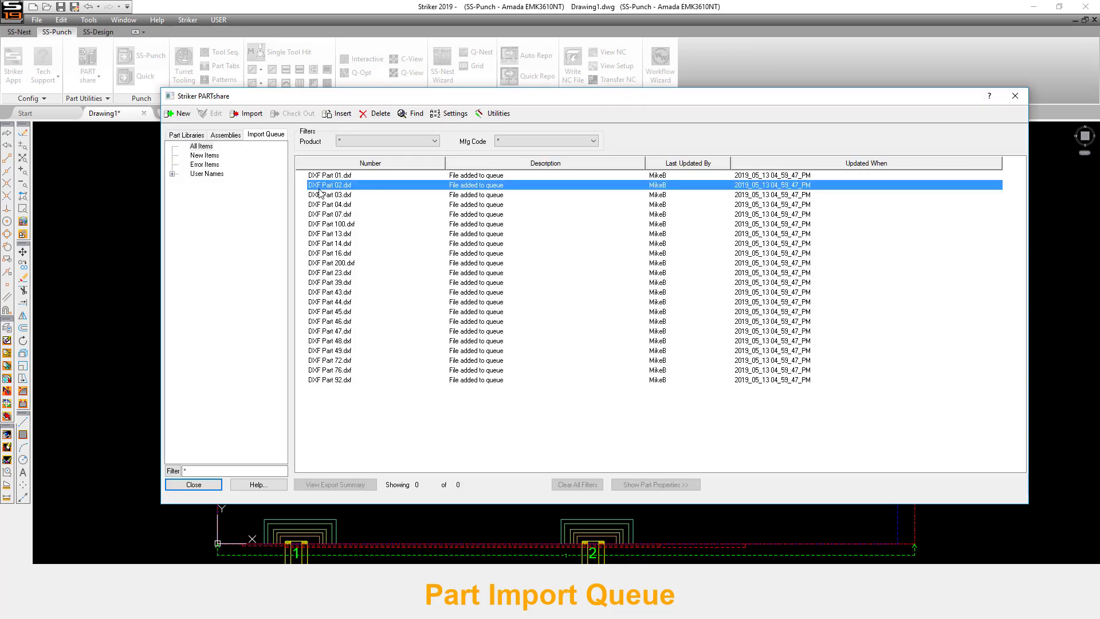
Import DXF Part 02 with the border and dim layers excluded in the Geometry tab.
click(250, 114)
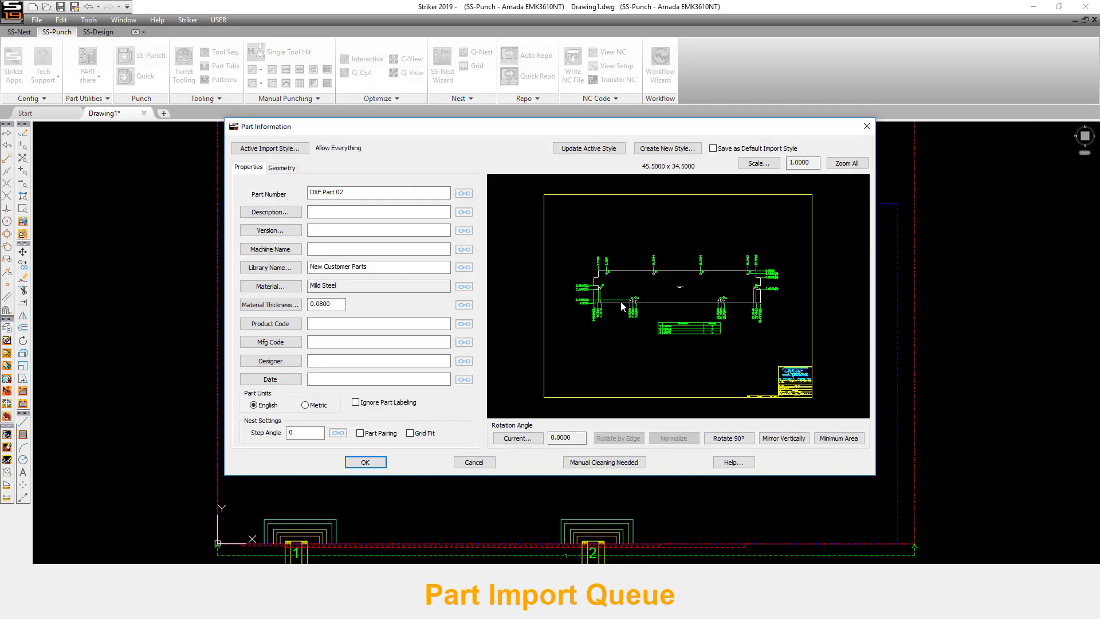
click(278, 172)
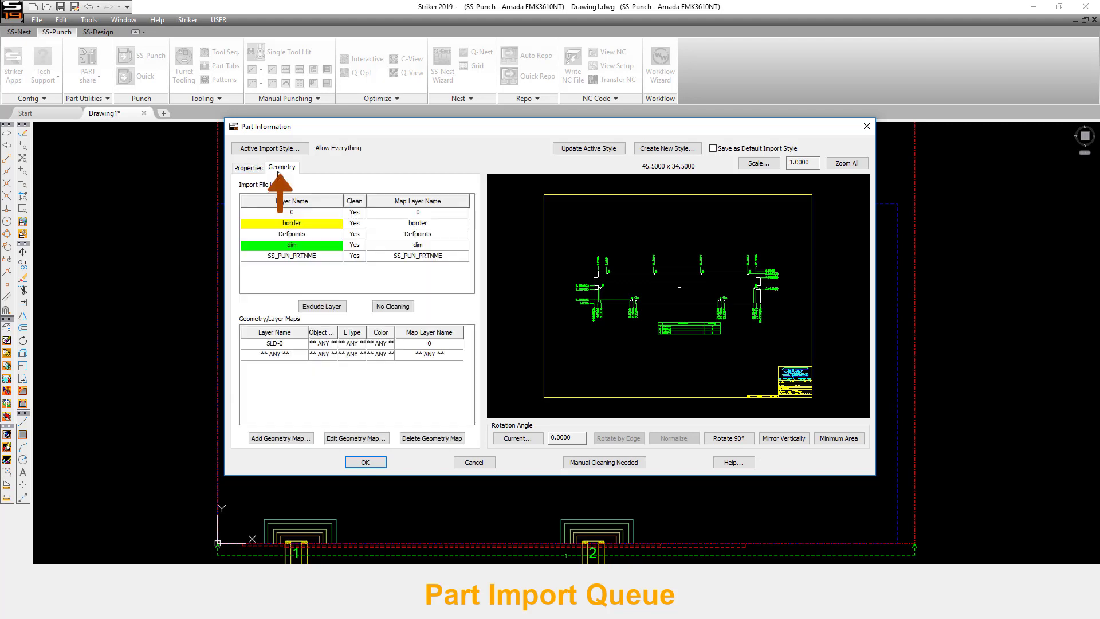
click(299, 223)
click(321, 305)
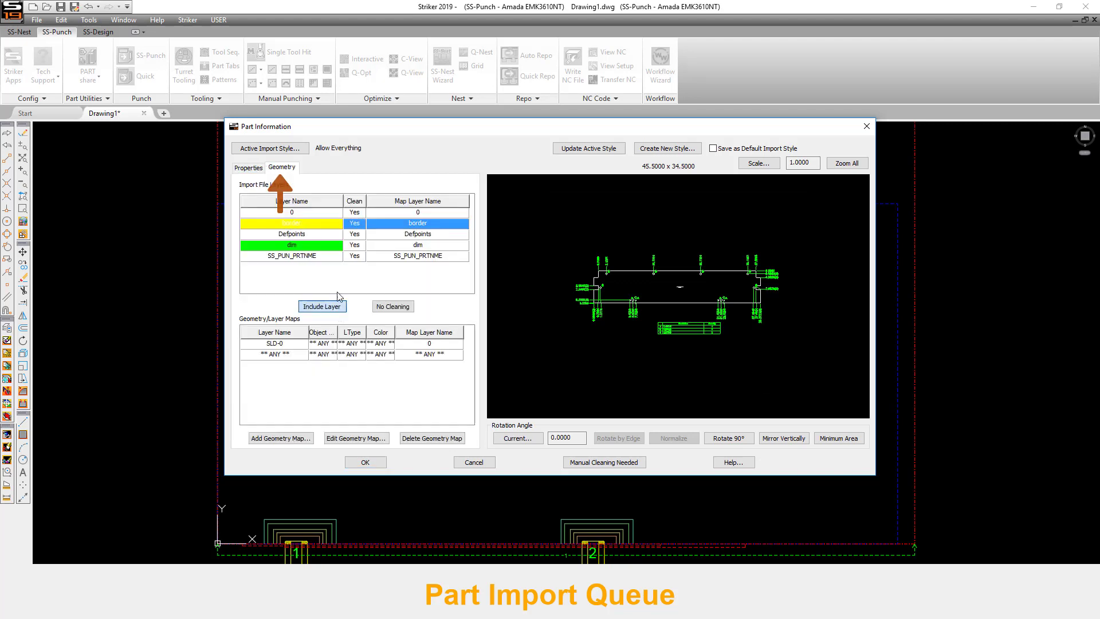
click(321, 304)
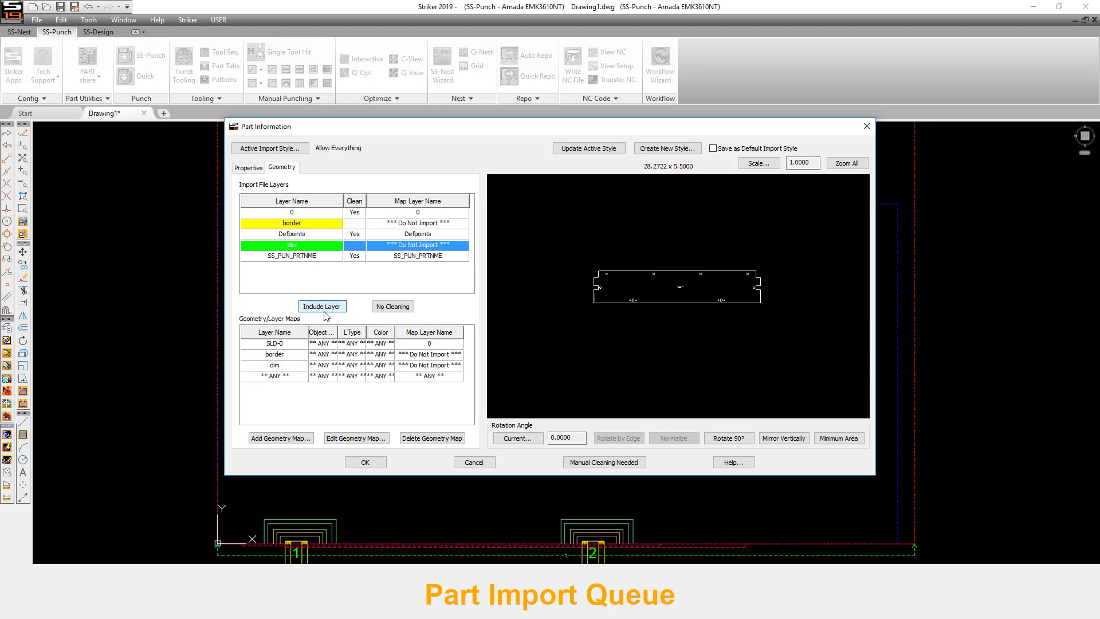
Save these settings as the 'New Customer Import Style' and make it the default.
click(664, 149)
drag(532, 294, 480, 295)
text(New Customer Import Style)
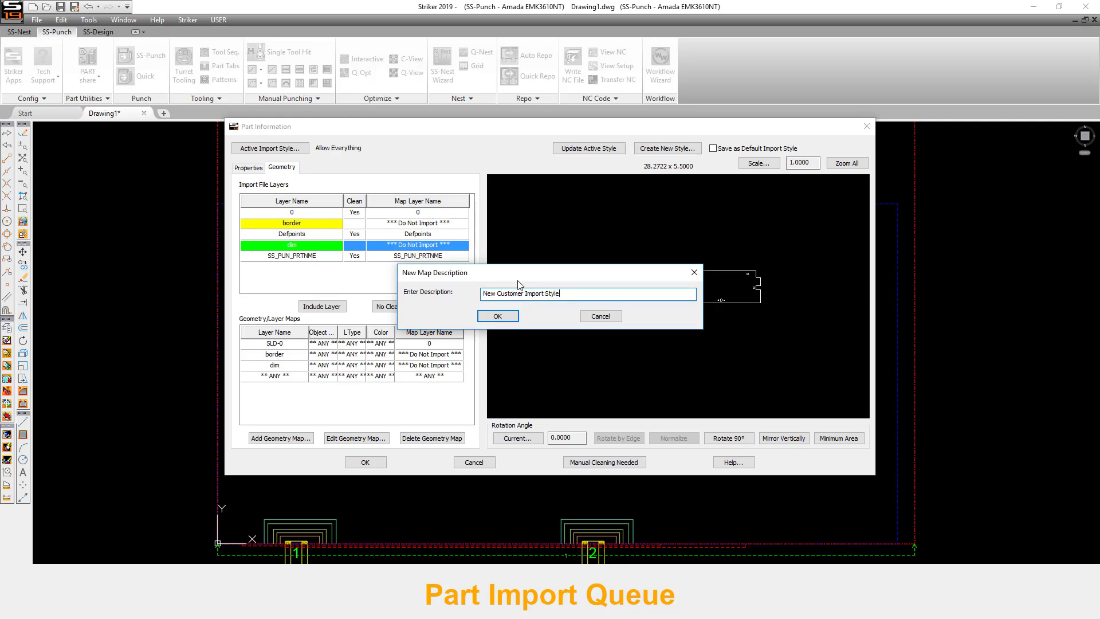
click(498, 317)
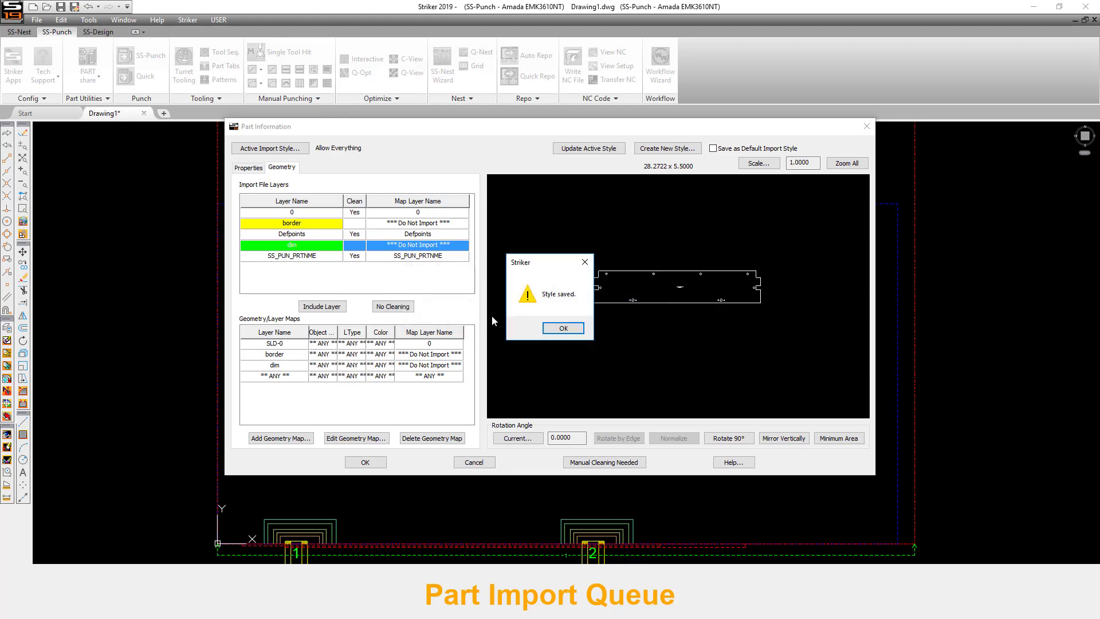
click(563, 328)
click(714, 149)
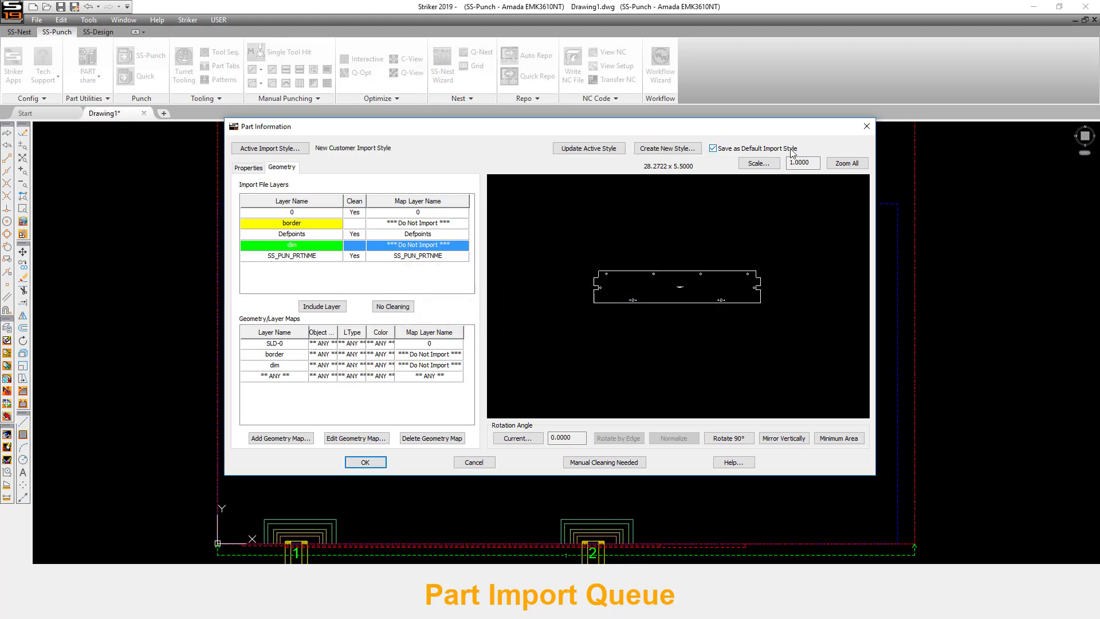
Finish the part import, then import all queued DXF files using New Customer Import Style.
click(365, 462)
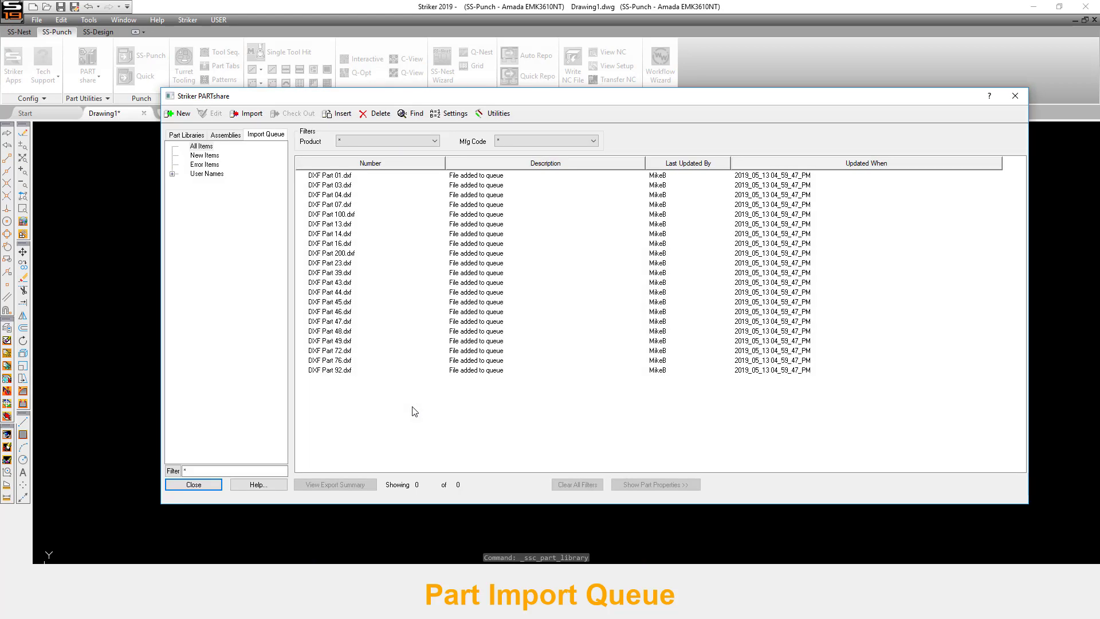
click(329, 175)
key(ctrl+a)
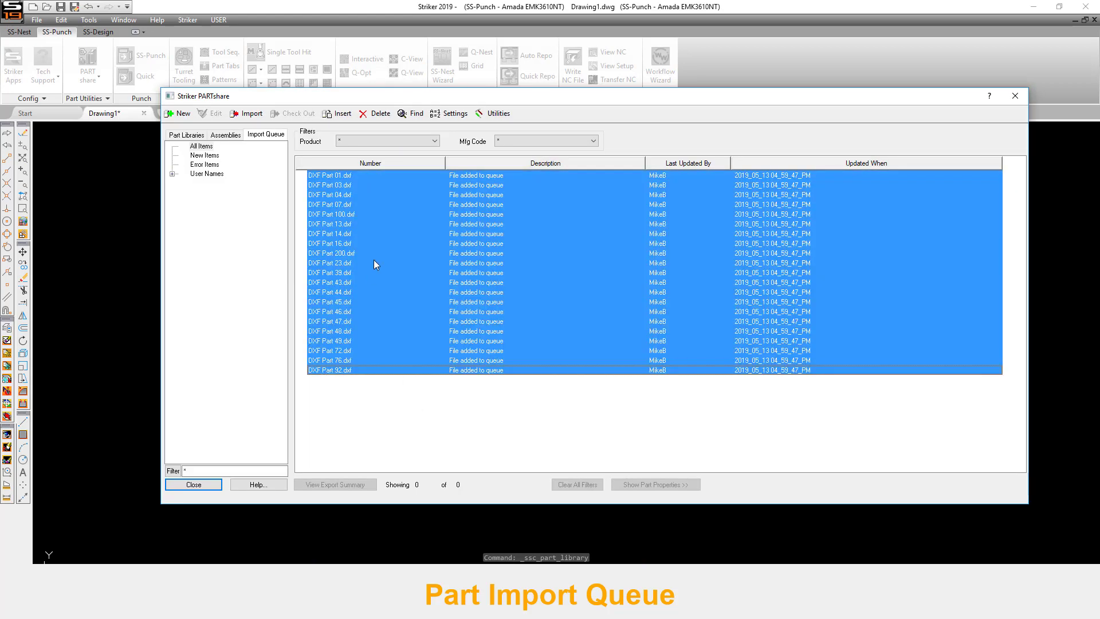
right_click(374, 259)
click(447, 279)
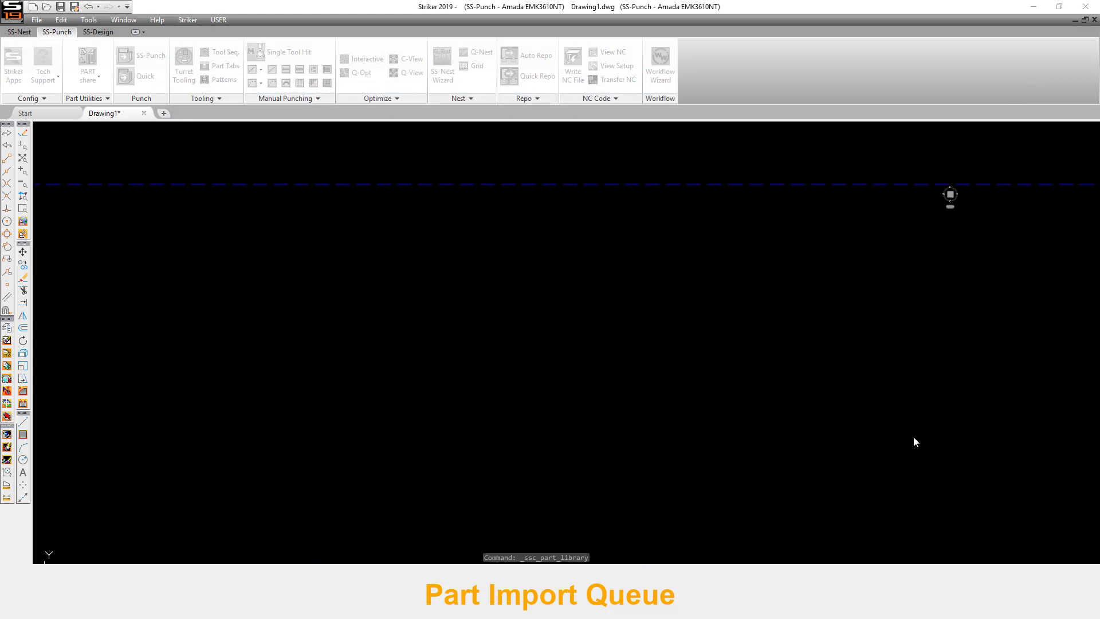